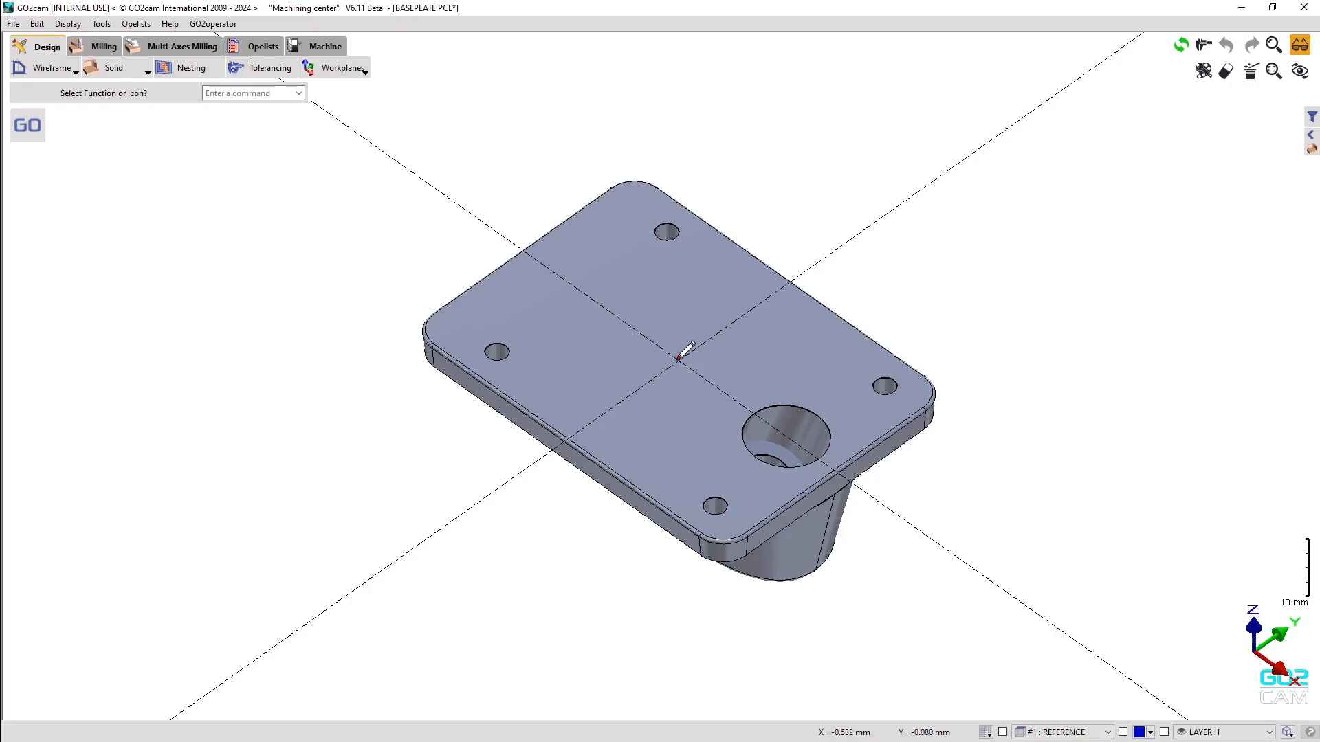
Open the Wireframe dropdown in the Design tab to list its tool categories.
{"action": "left_click", "coordinate": [53, 70]}
Launch the Text tool from Drawing Finish, bringing up the Text dialog with Arial, 3.000 mm height.
{"action": "left_click", "coordinate": [67, 107]}
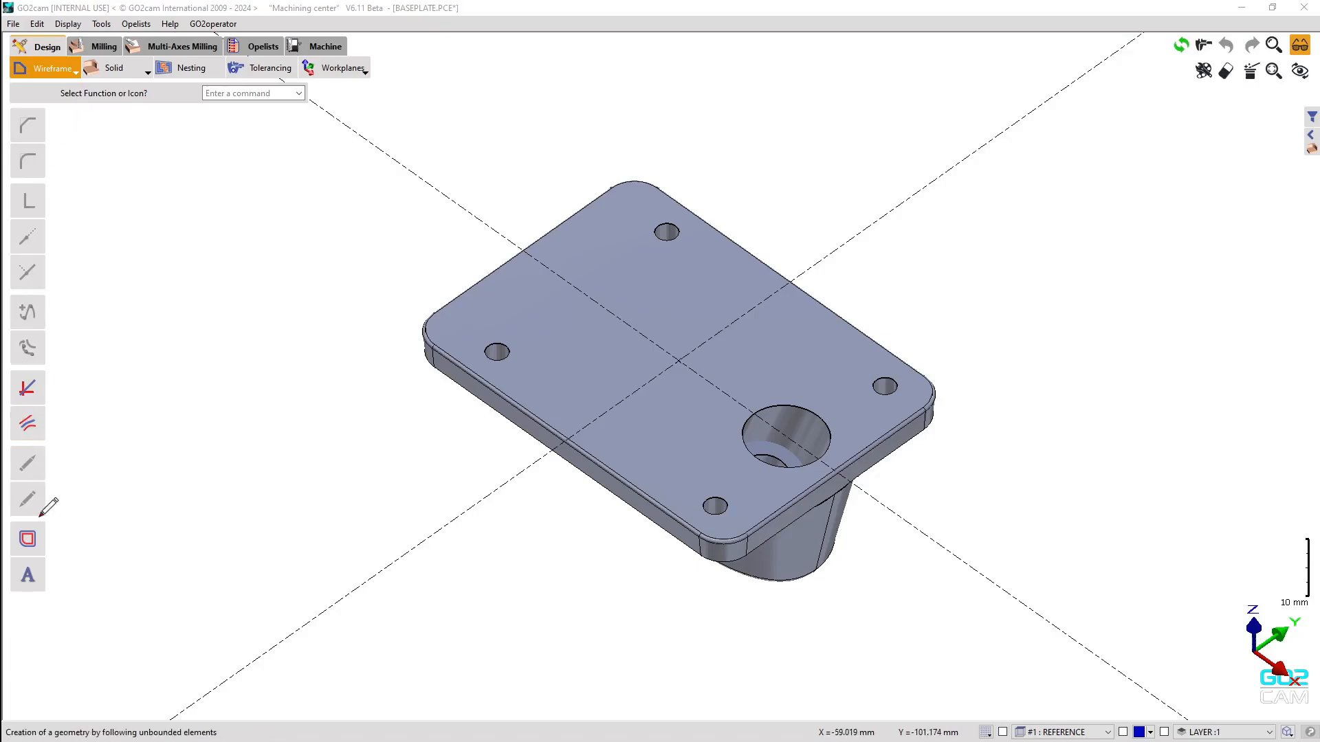
{"action": "left_click", "coordinate": [36, 572]}
{"action": "left_click_drag", "start_coordinate": [135, 126], "coordinate": [174, 143]}
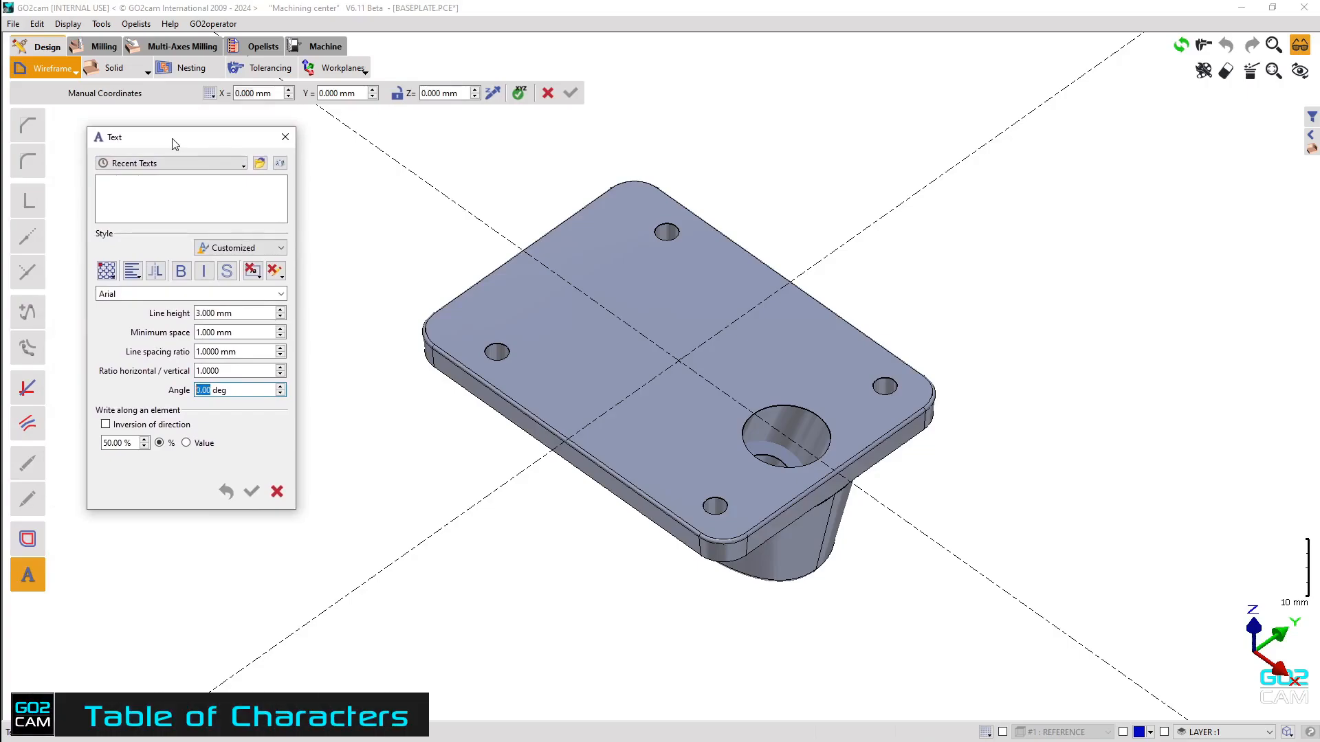
Copy the @ symbol from the Arial Narrow character table and paste it into the Text box.
{"action": "left_click", "coordinate": [281, 166]}
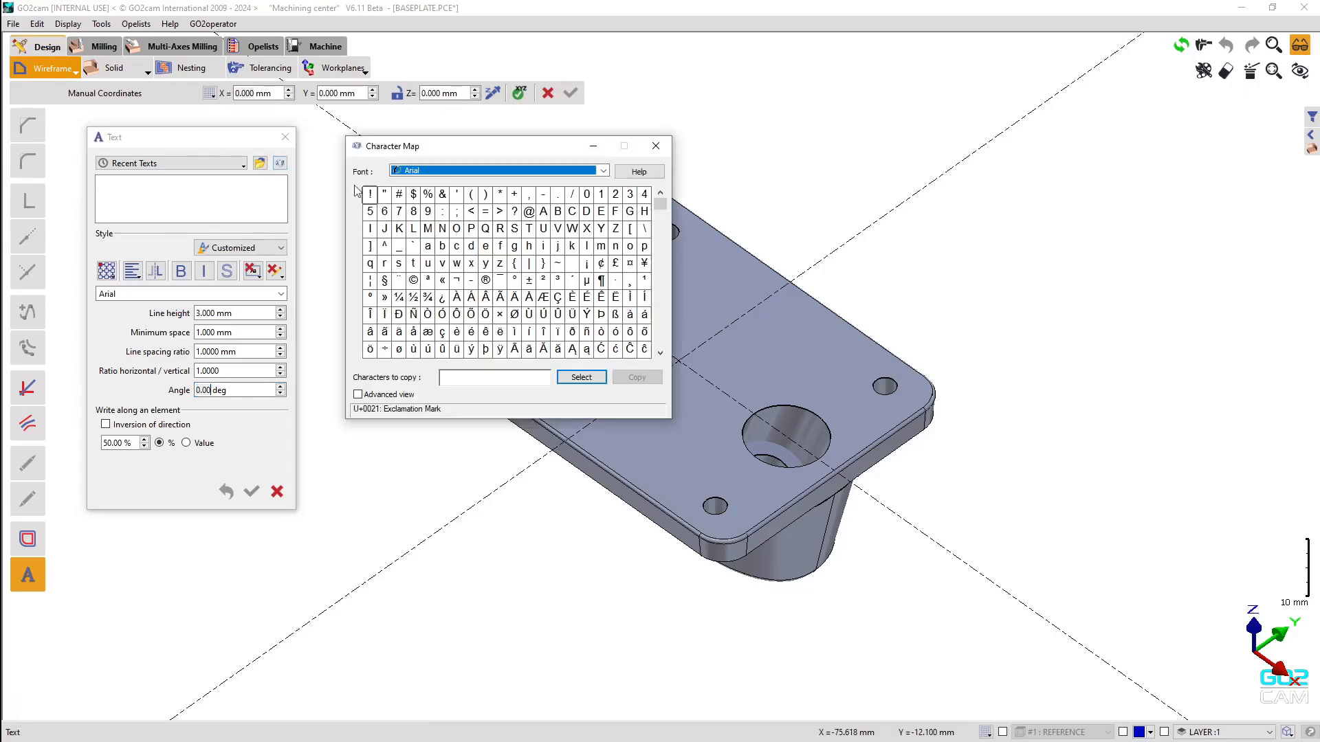
{"action": "left_click", "coordinate": [603, 170]}
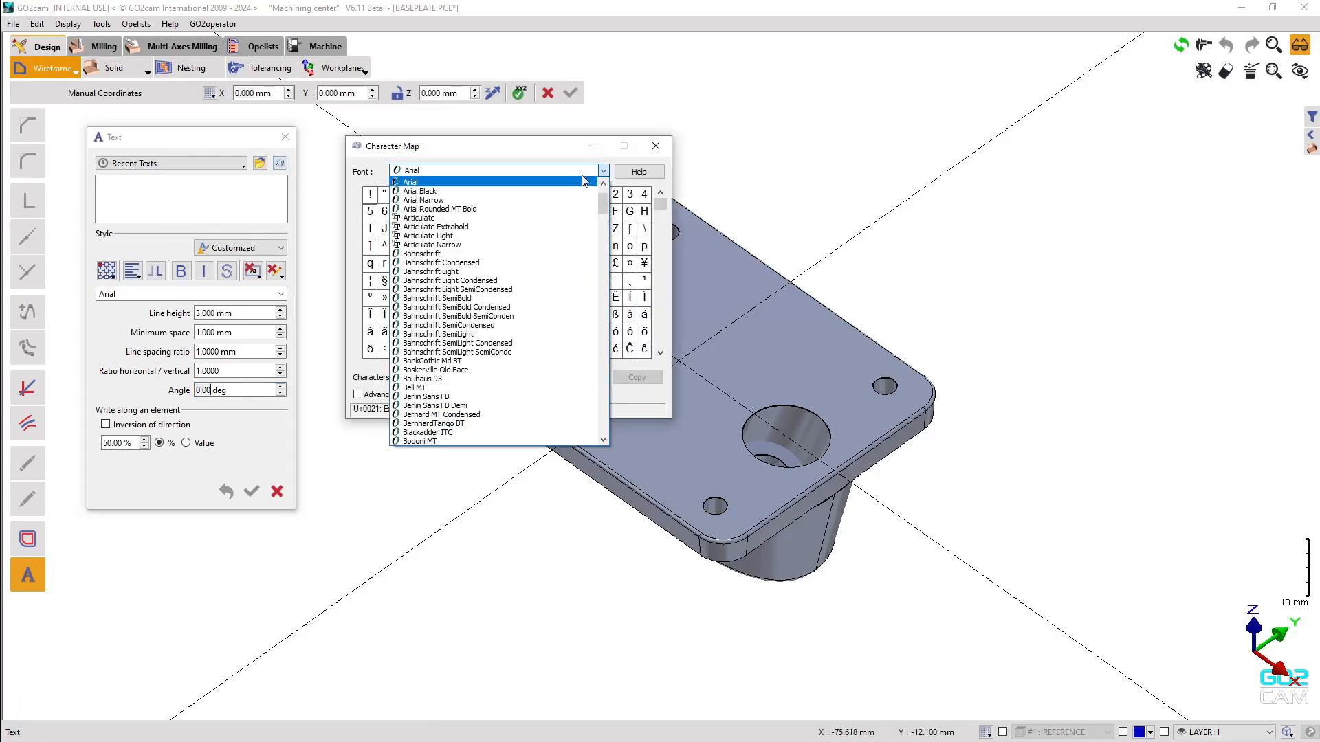
{"action": "left_click", "coordinate": [515, 200]}
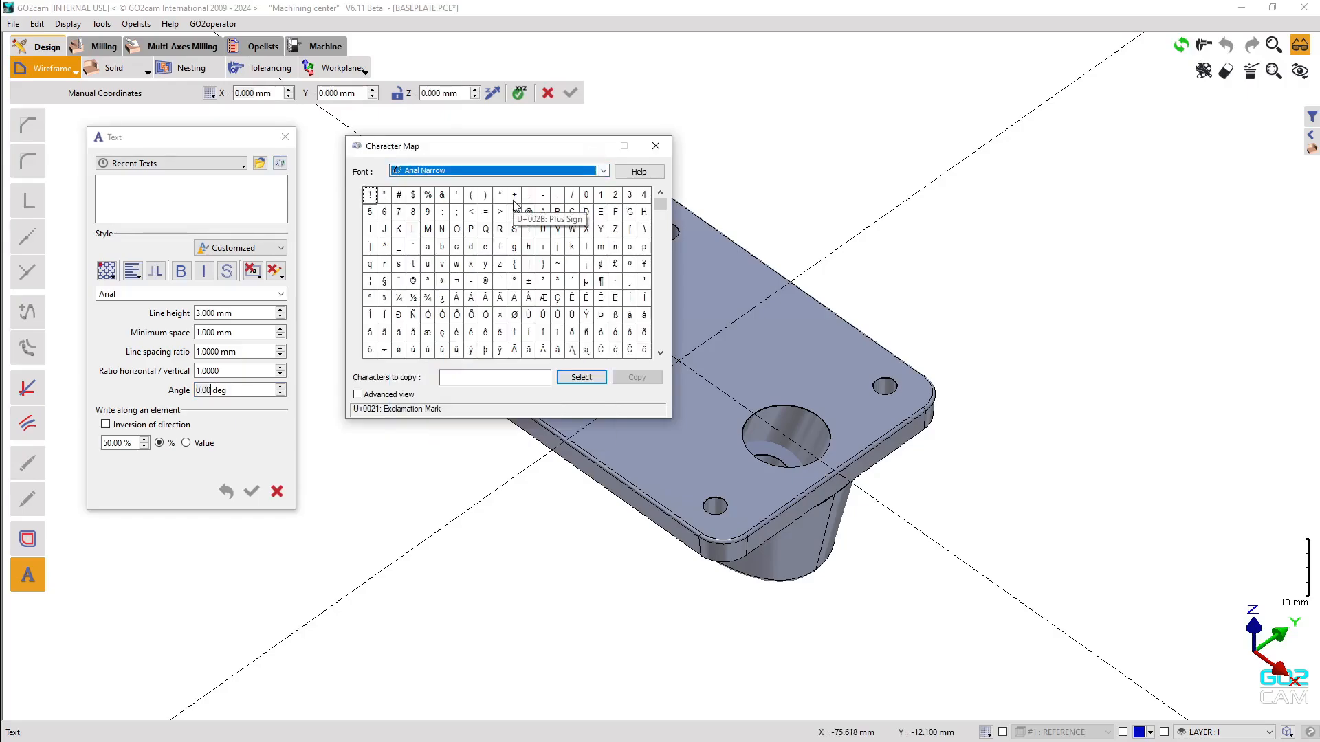
{"action": "mouse_move", "coordinate": [657, 203]}
{"action": "left_mouse_down"}
{"action": "mouse_move", "coordinate": [662, 268]}
{"action": "mouse_move", "coordinate": [653, 203]}
{"action": "left_mouse_up"}
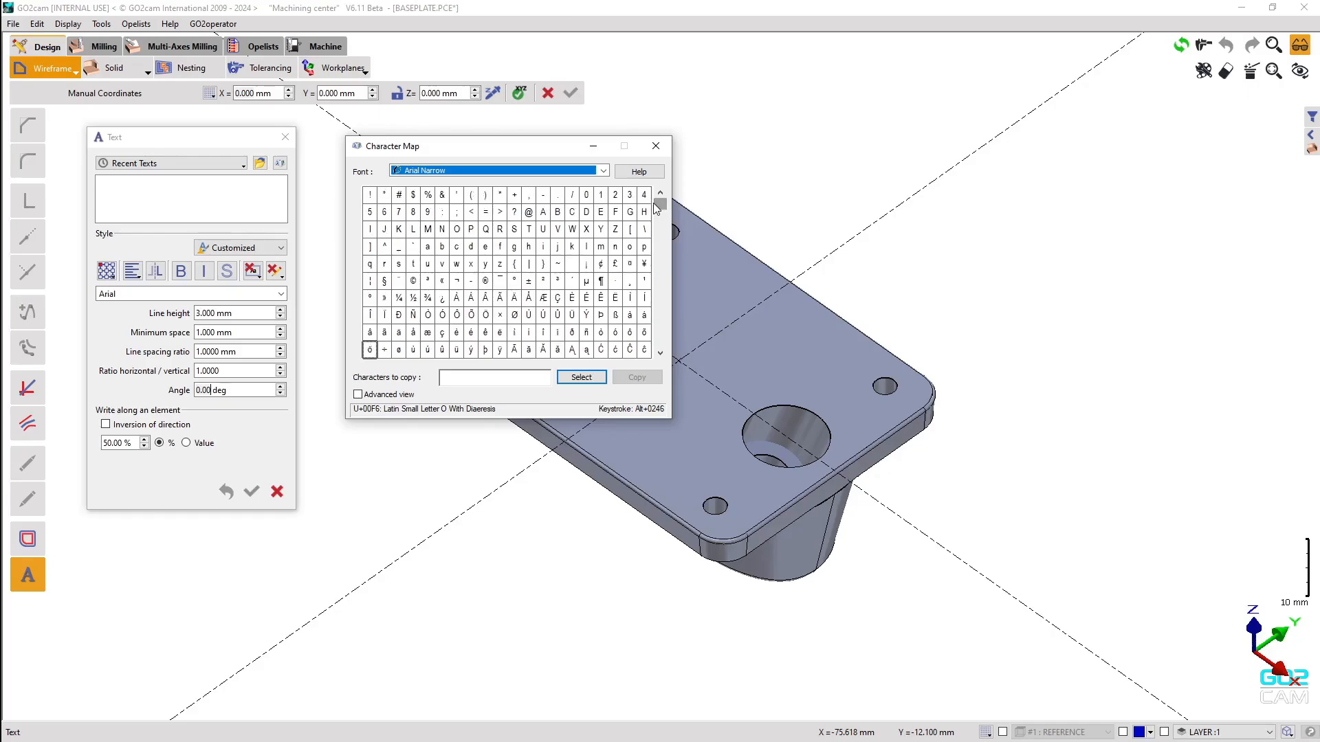
{"action": "left_click", "coordinate": [531, 217]}
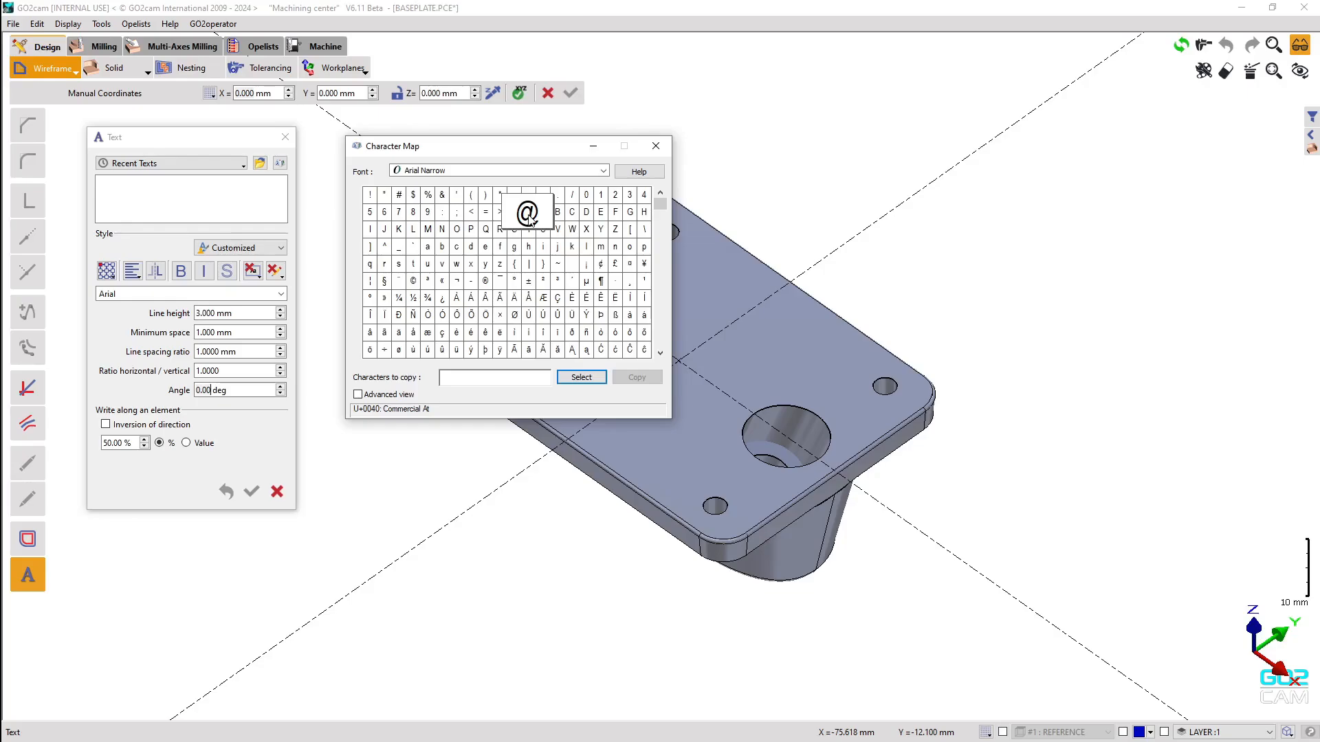
{"action": "left_click", "coordinate": [582, 378]}
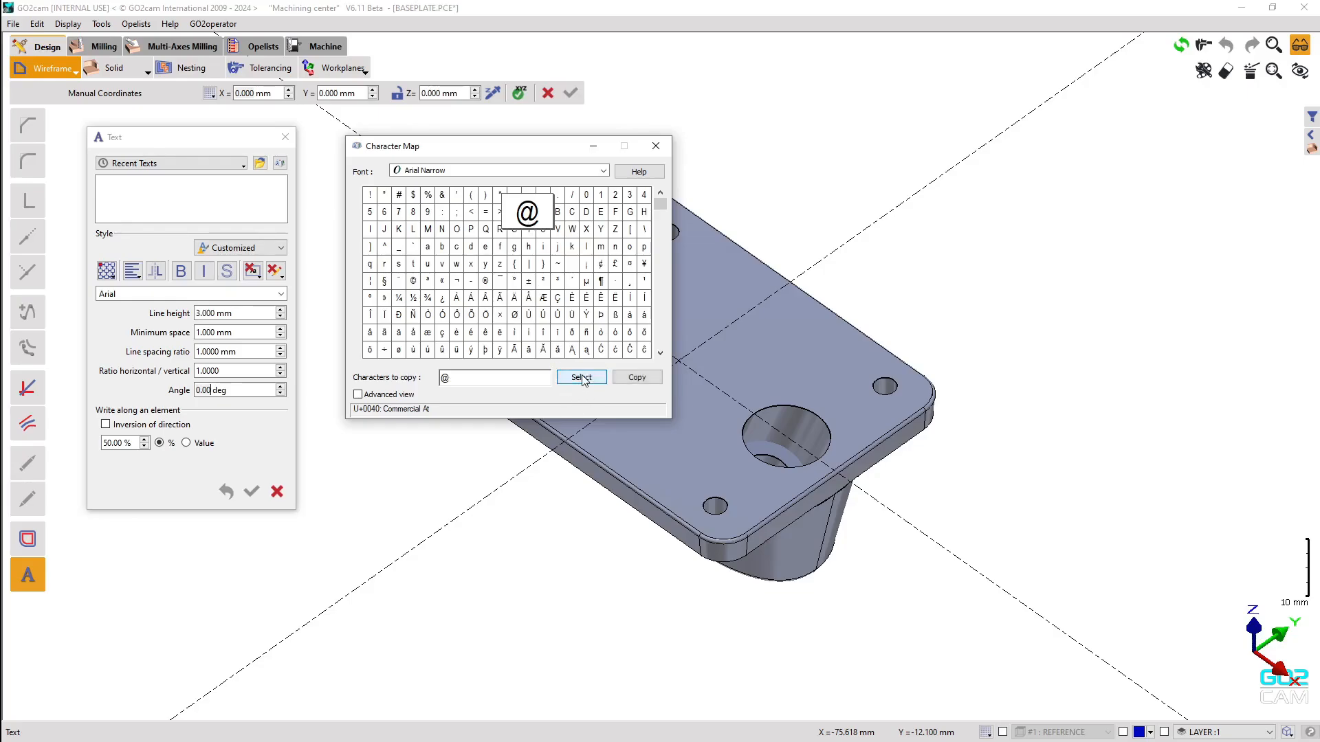
{"action": "double_click", "coordinate": [464, 378]}
{"action": "left_click", "coordinate": [636, 380]}
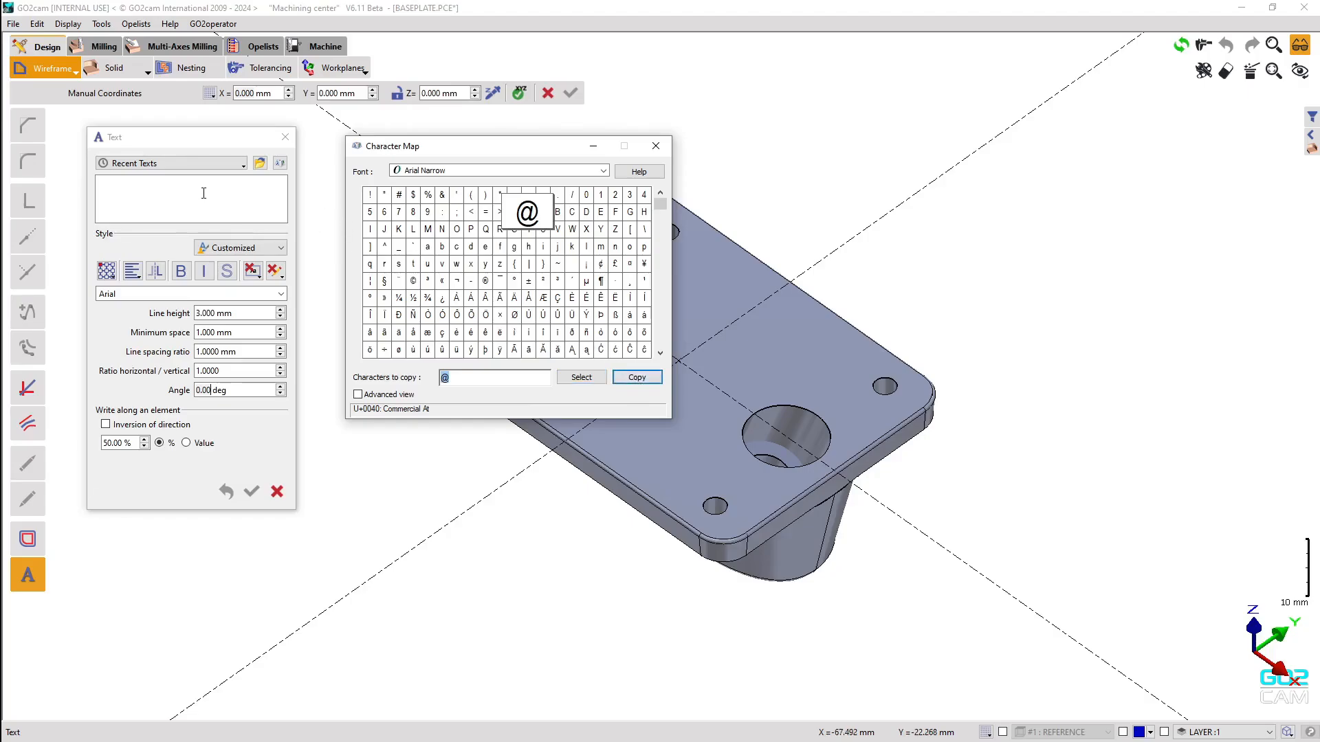
{"action": "left_click", "coordinate": [203, 192]}
{"action": "key", "text": "ctrl+v"}
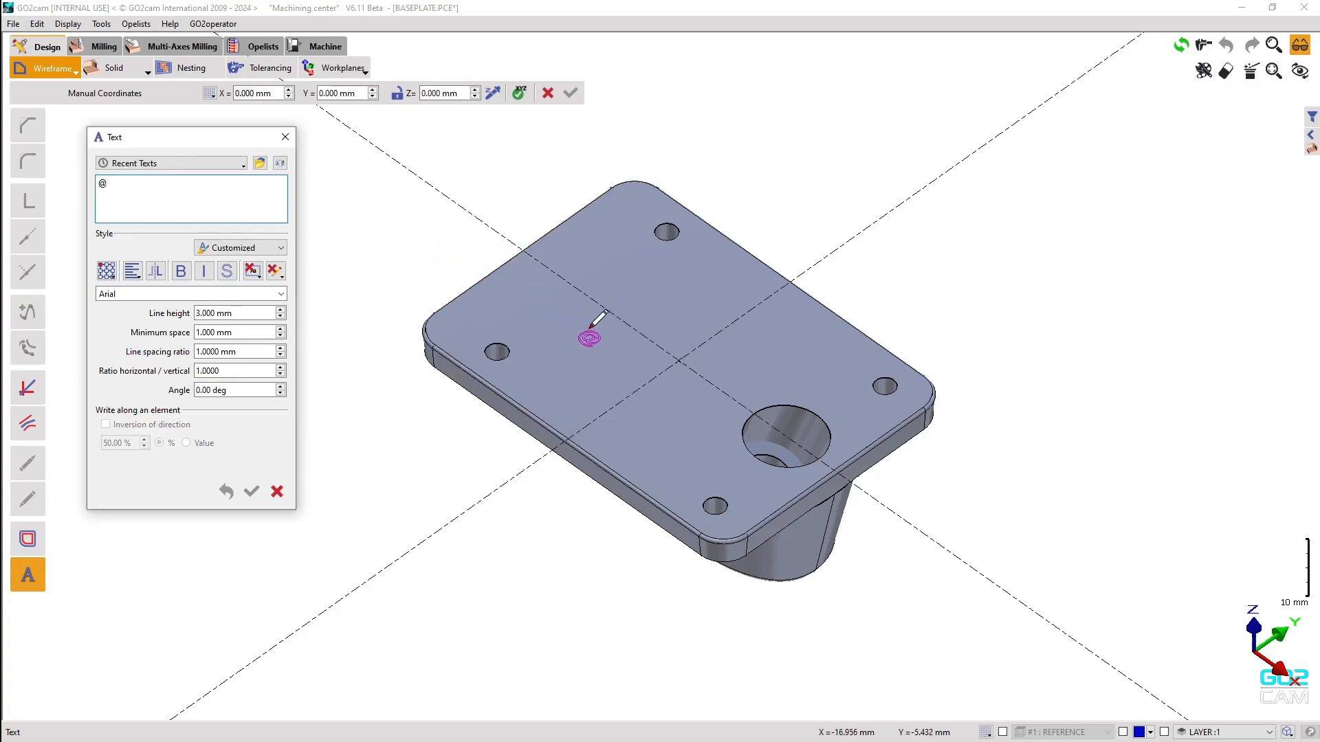
{"action": "left_click", "coordinate": [279, 165]}
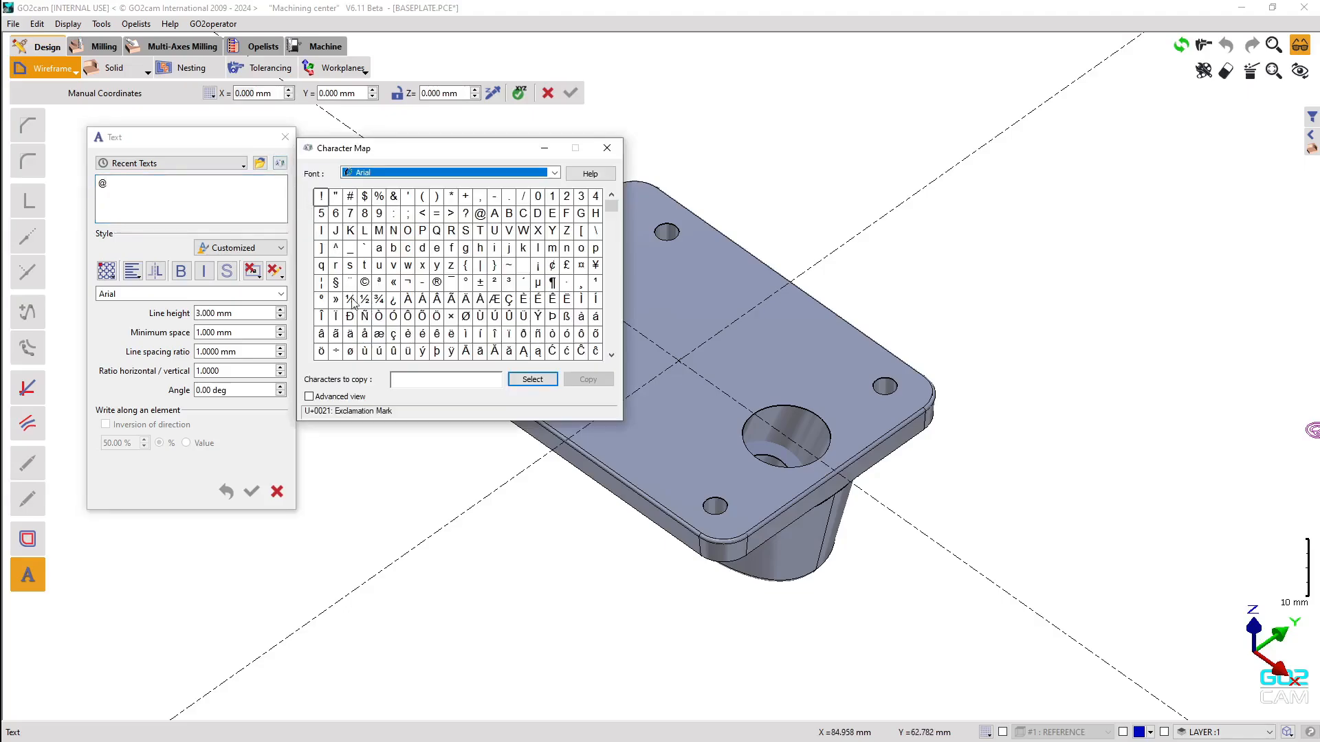
{"action": "left_click", "coordinate": [310, 398]}
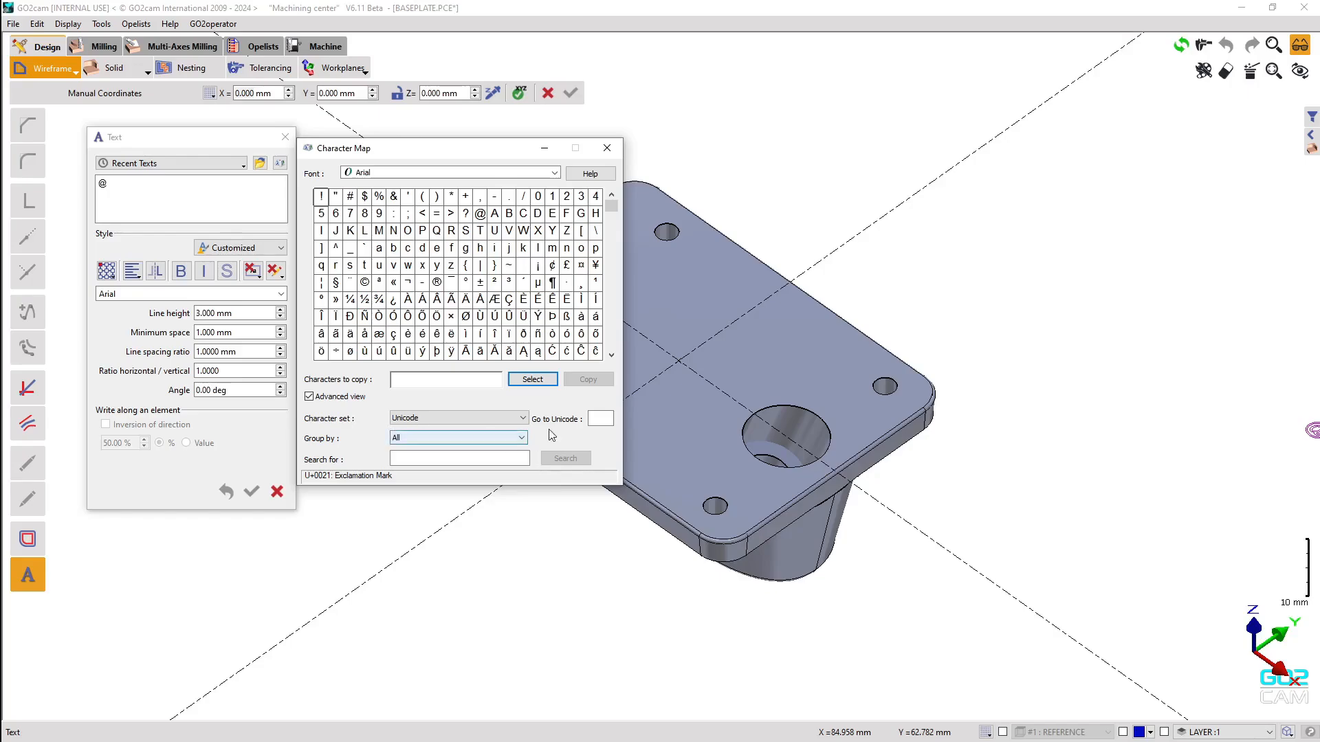
{"action": "left_click", "coordinate": [605, 416]}
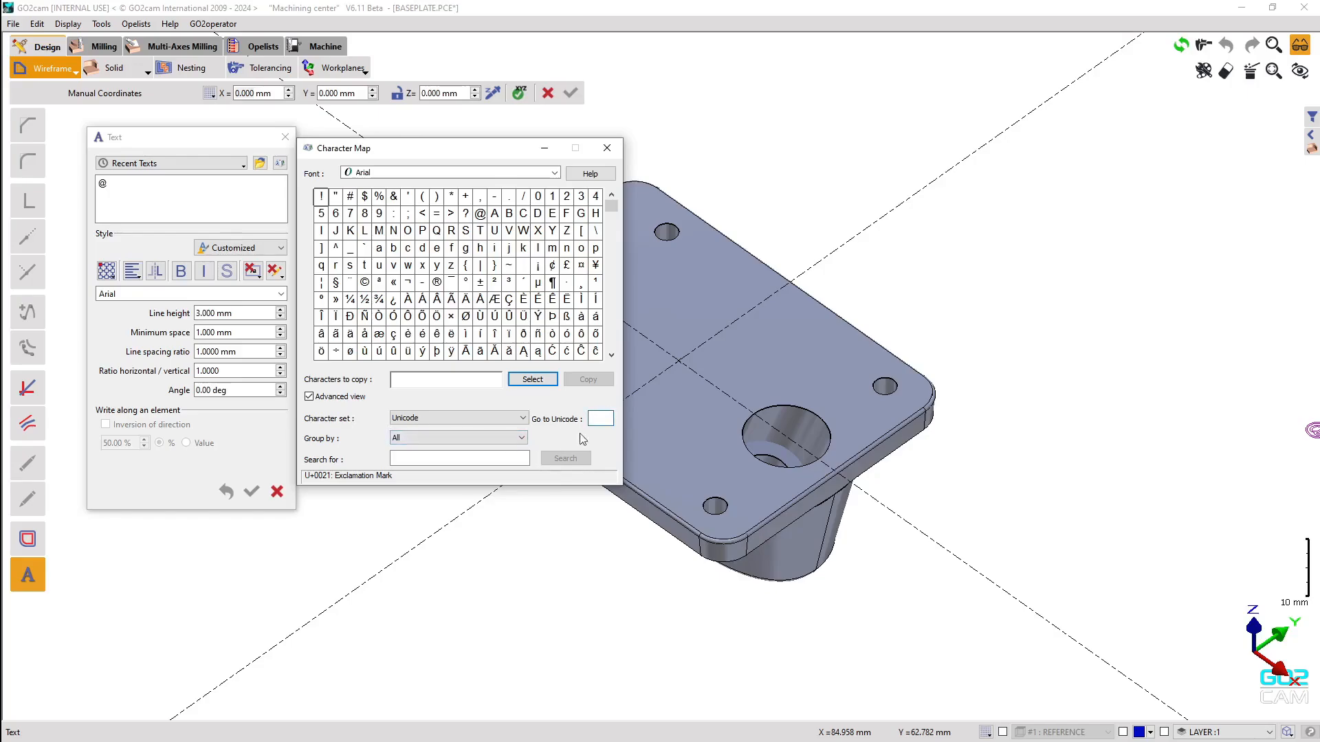
{"action": "left_click", "coordinate": [418, 458]}
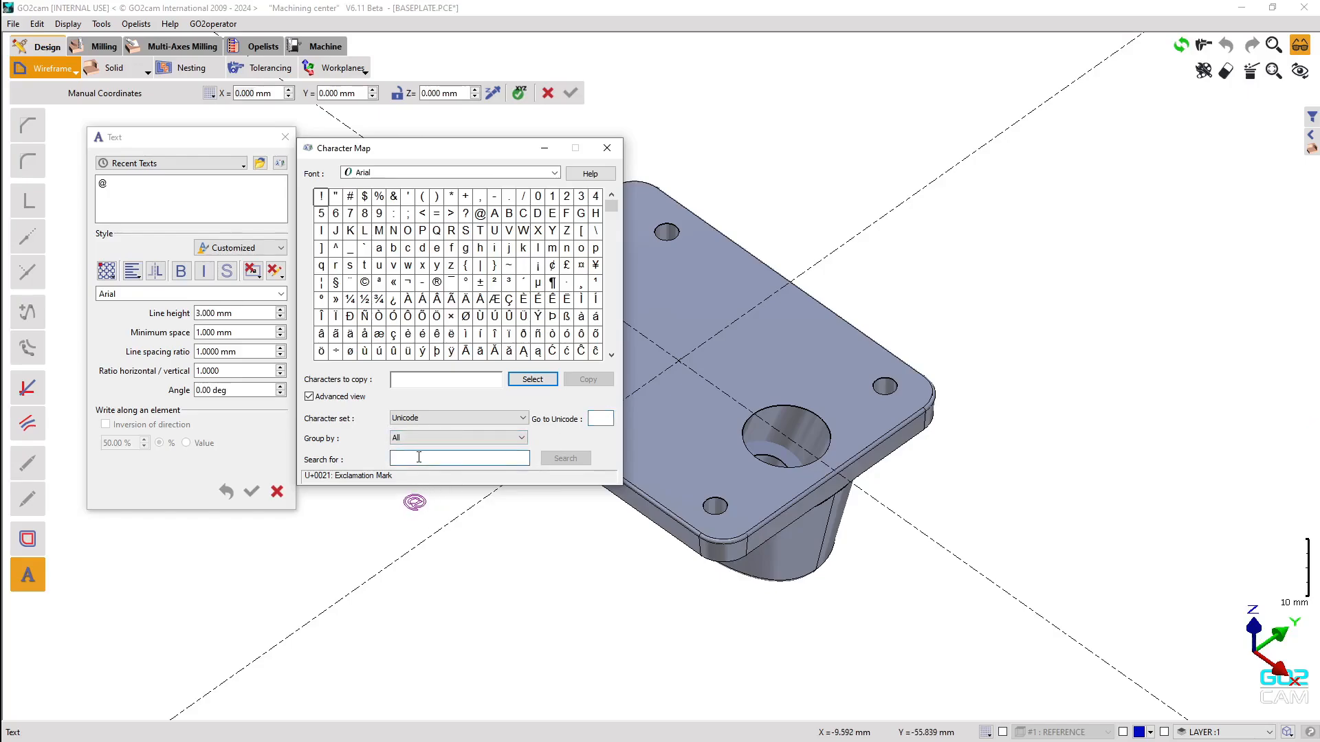
{"action": "left_click", "coordinate": [605, 149]}
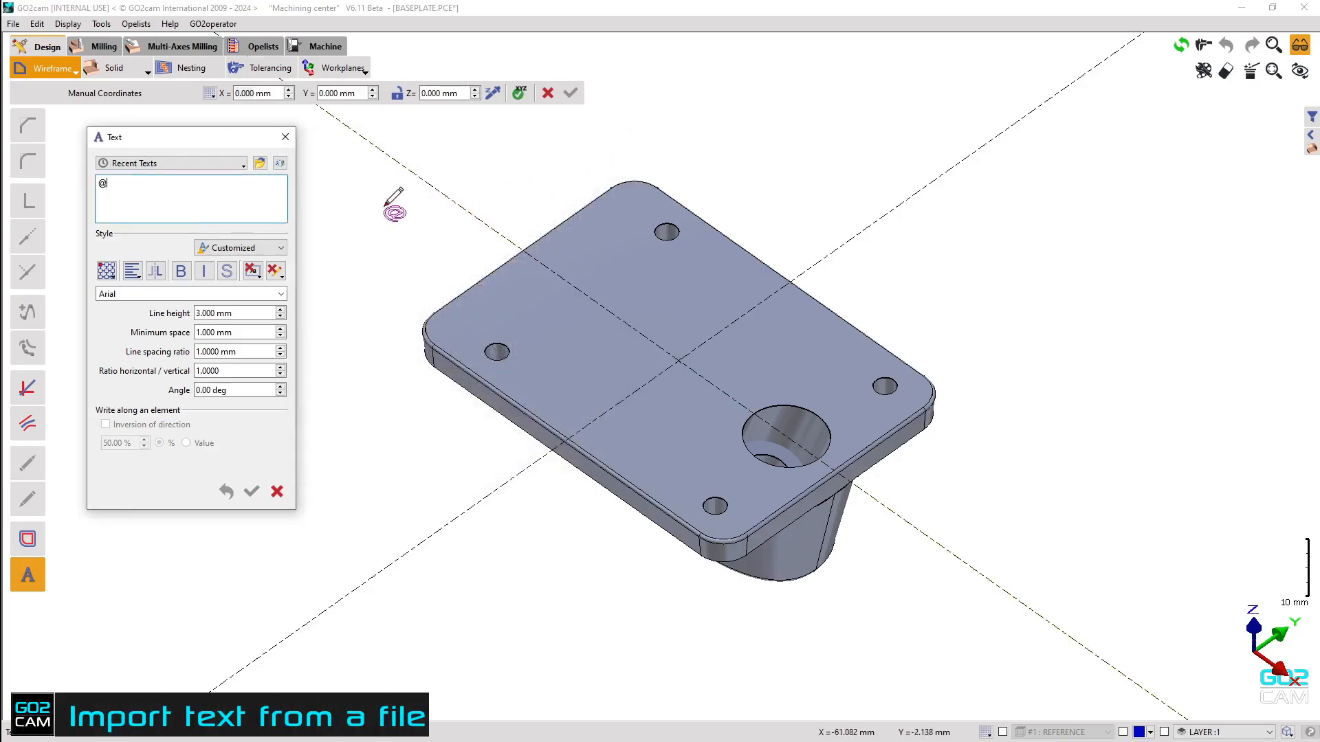
{"action": "left_click", "coordinate": [260, 164]}
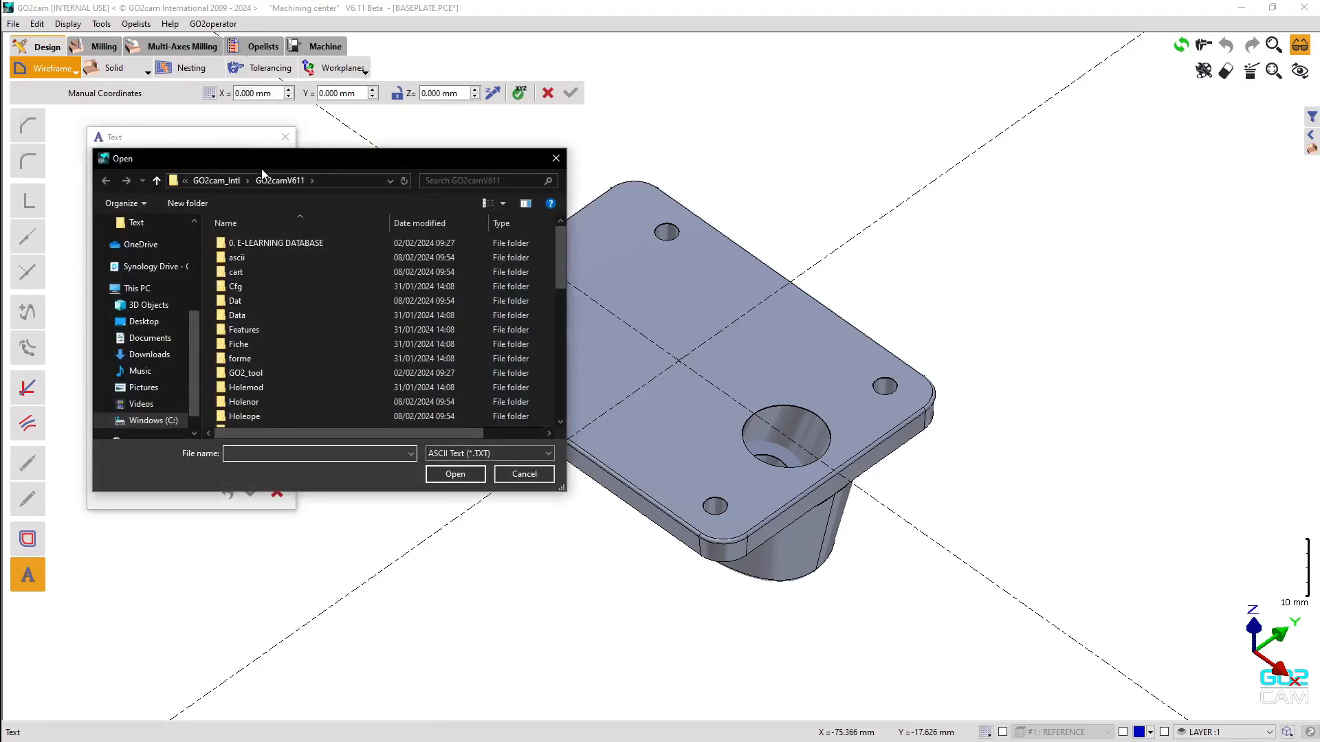
Load the text content from Documents\GO2cam.txt.
{"action": "left_click", "coordinate": [169, 337]}
{"action": "left_click", "coordinate": [251, 329]}
{"action": "left_click", "coordinate": [445, 472]}
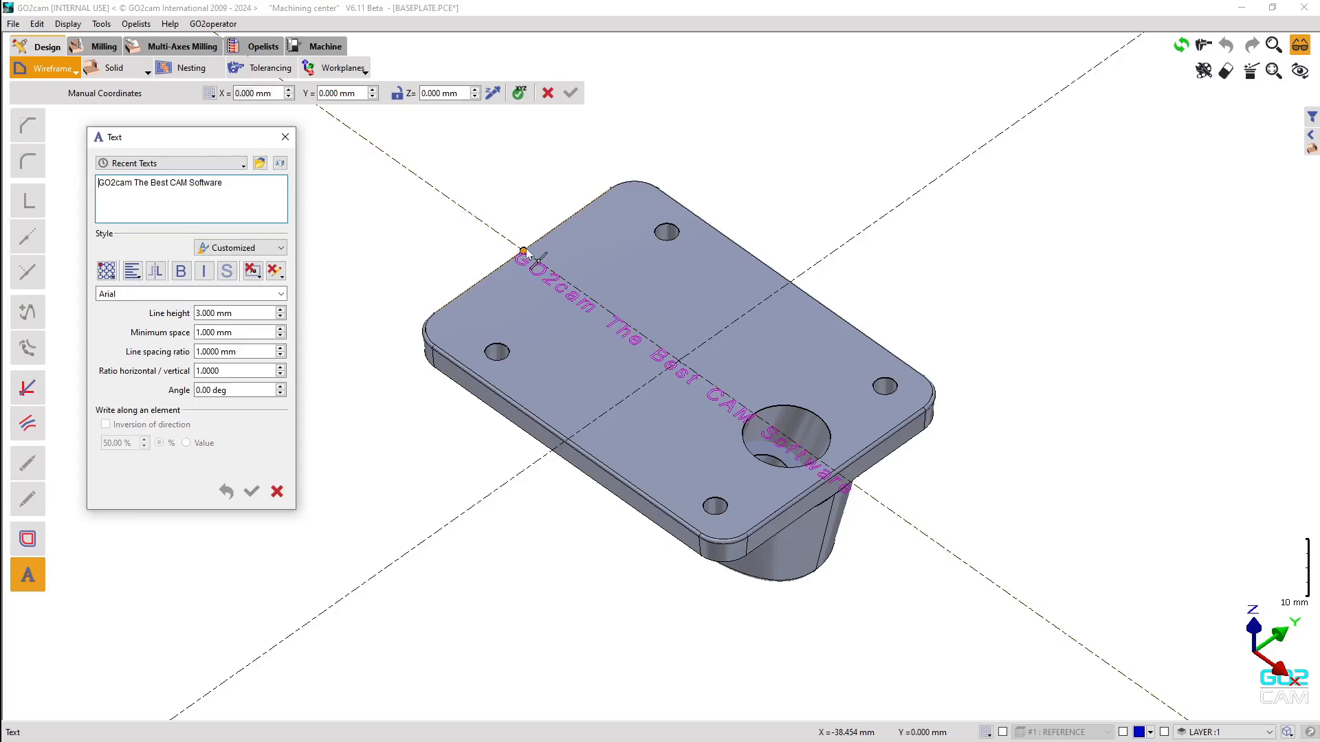
Anchor the text at its centre and place it at the plate's centre.
{"action": "left_click", "coordinate": [107, 271]}
{"action": "left_click", "coordinate": [135, 311]}
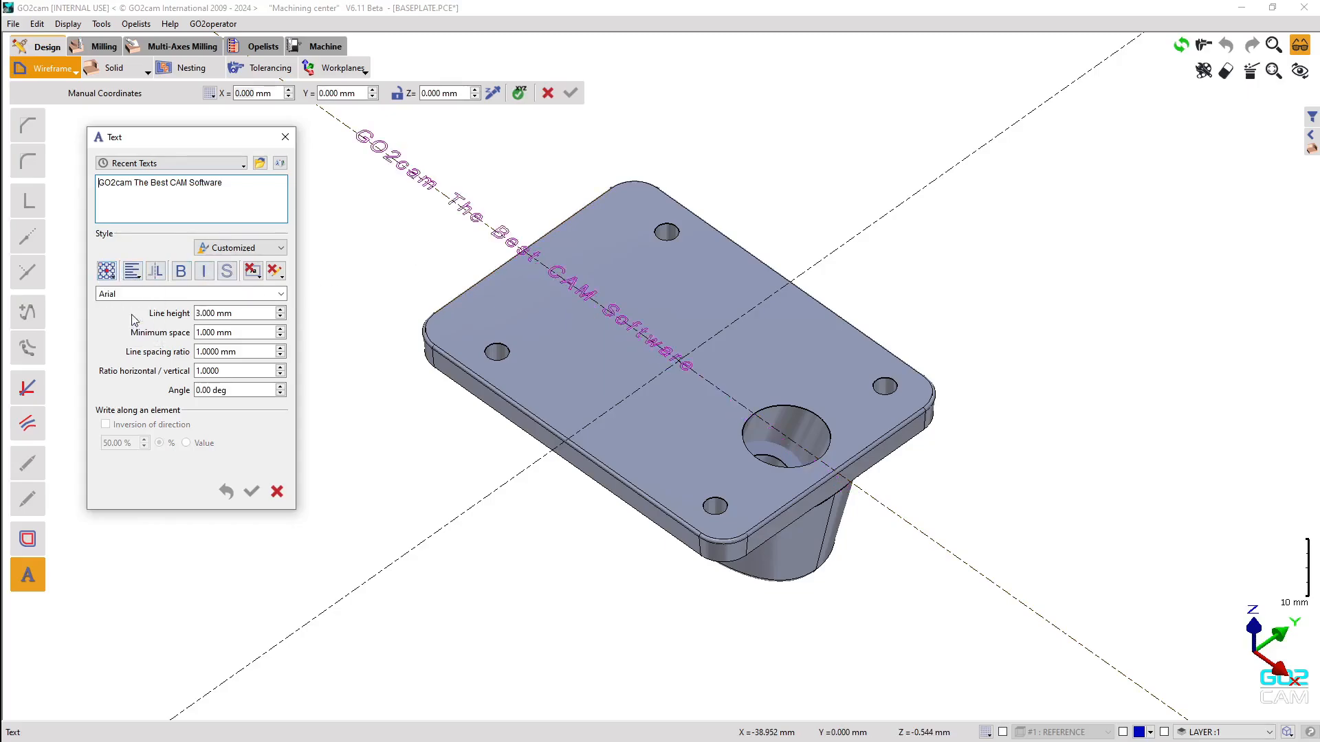
{"action": "left_click", "coordinate": [679, 368]}
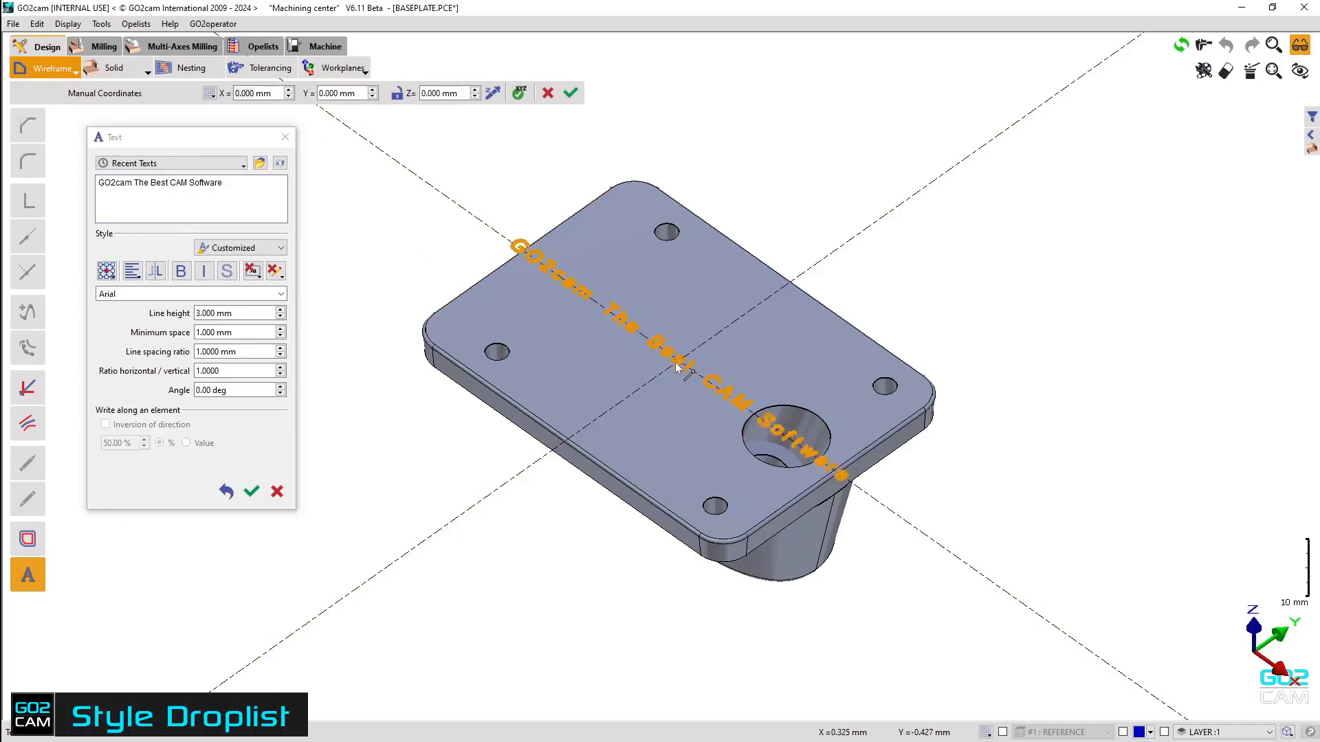
Apply the engraving style, which switches the font to OLF SimpleSansOC.
{"action": "left_click", "coordinate": [279, 248]}
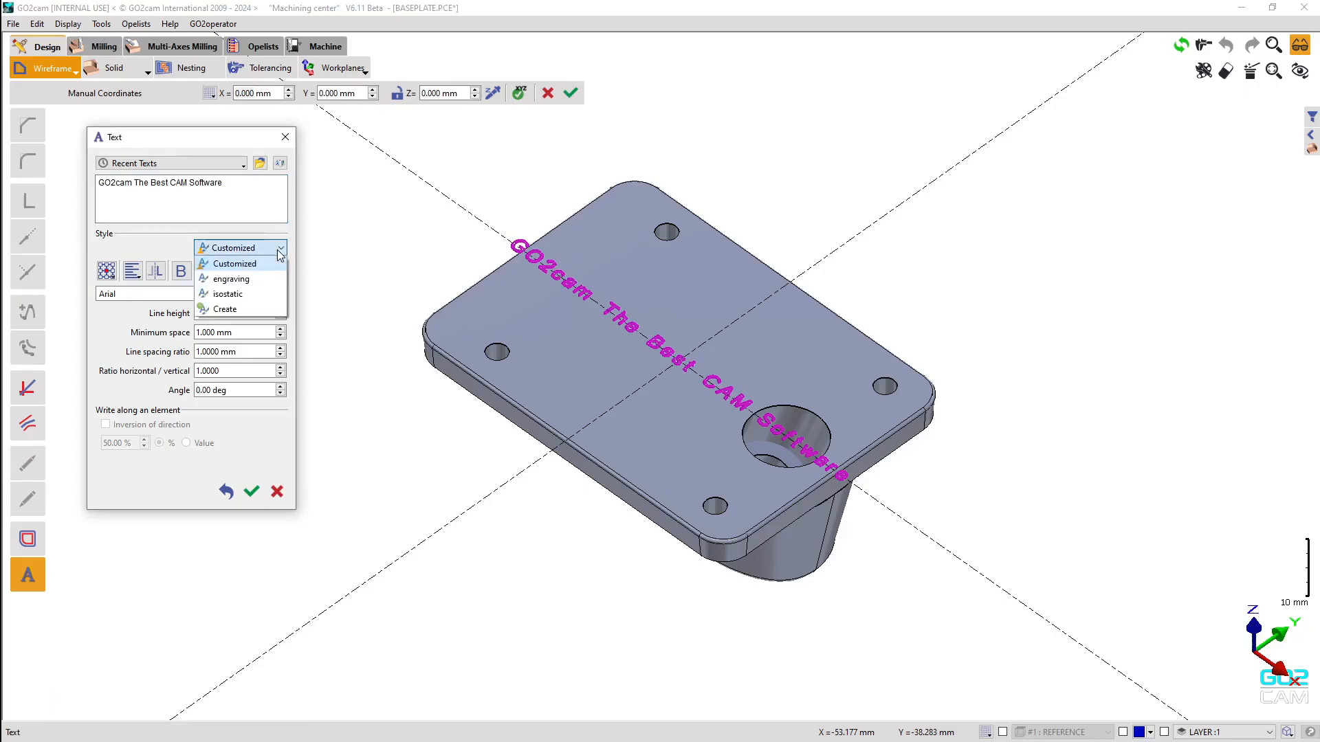
{"action": "left_click", "coordinate": [238, 281]}
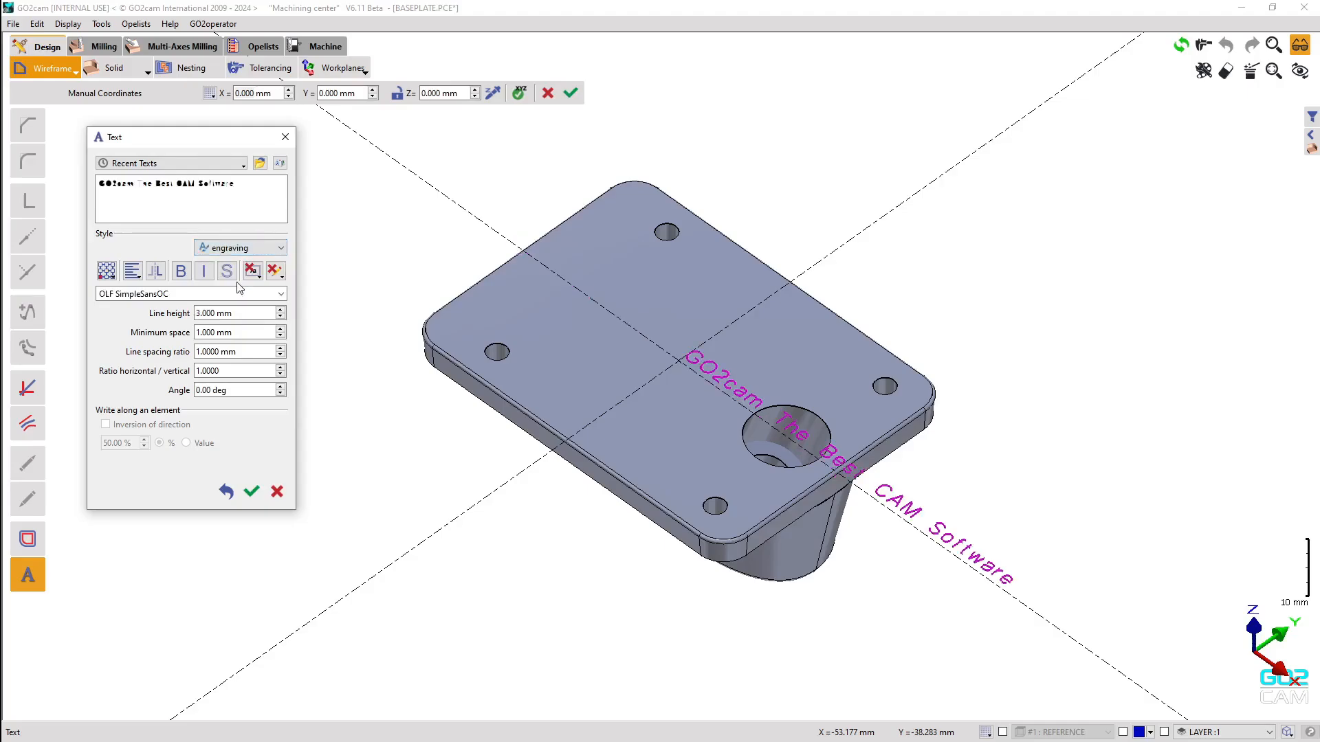
{"action": "left_click_drag", "start_coordinate": [170, 294], "coordinate": [98, 303]}
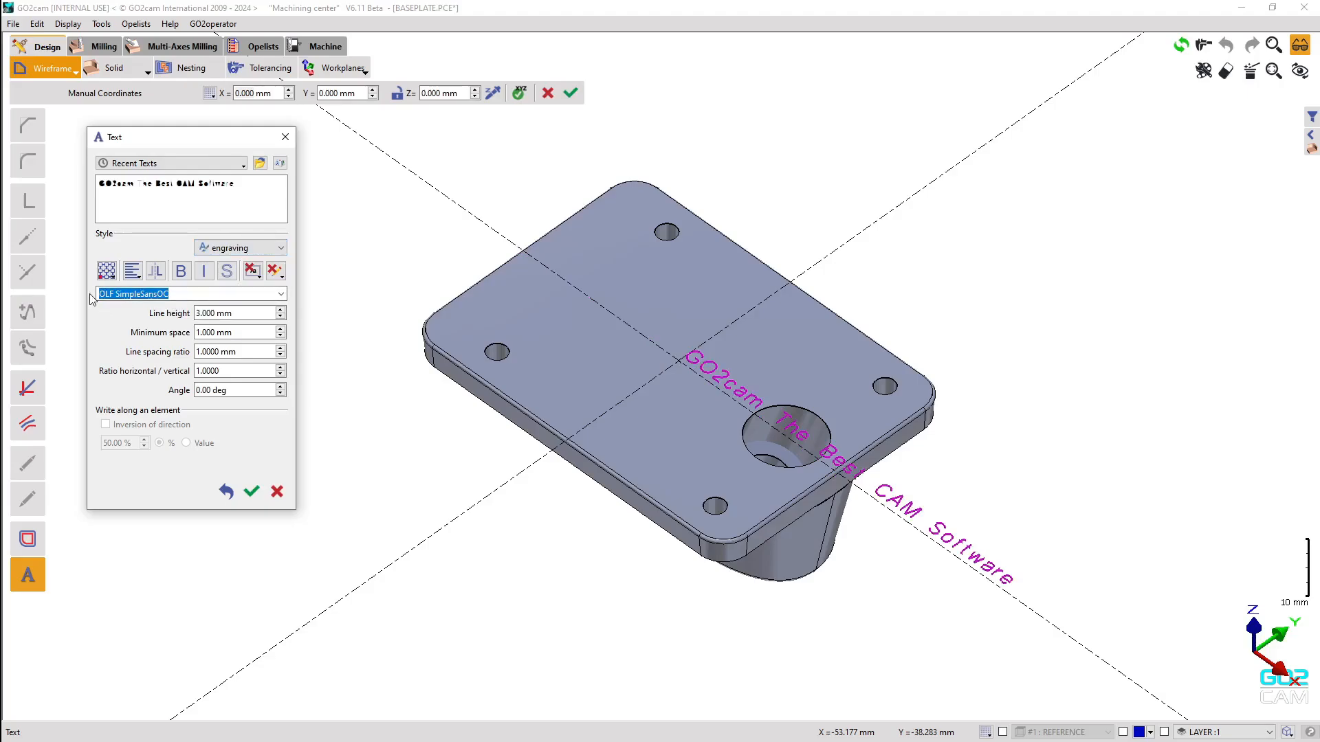
{"action": "left_click", "coordinate": [184, 293]}
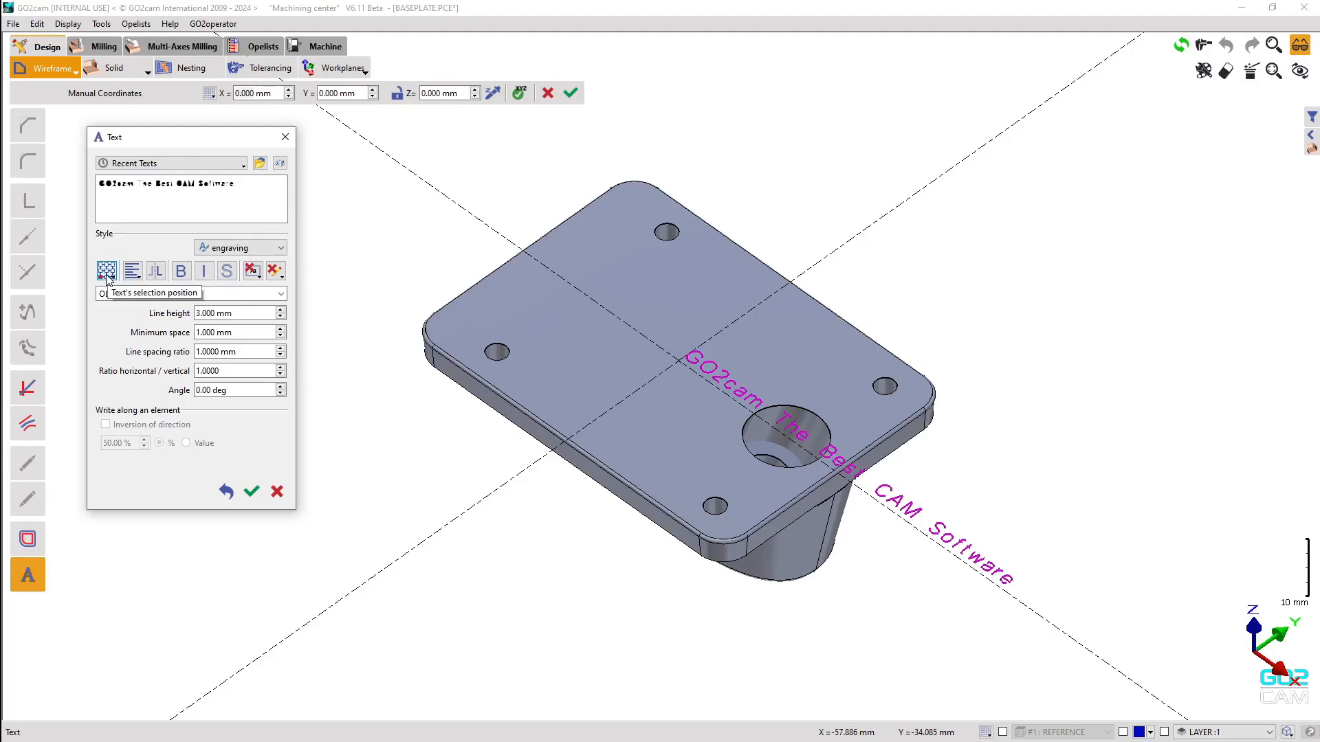
Change the text style to isostatic, giving dotted GO2isostatic characters on the plate.
{"action": "left_click", "coordinate": [277, 250]}
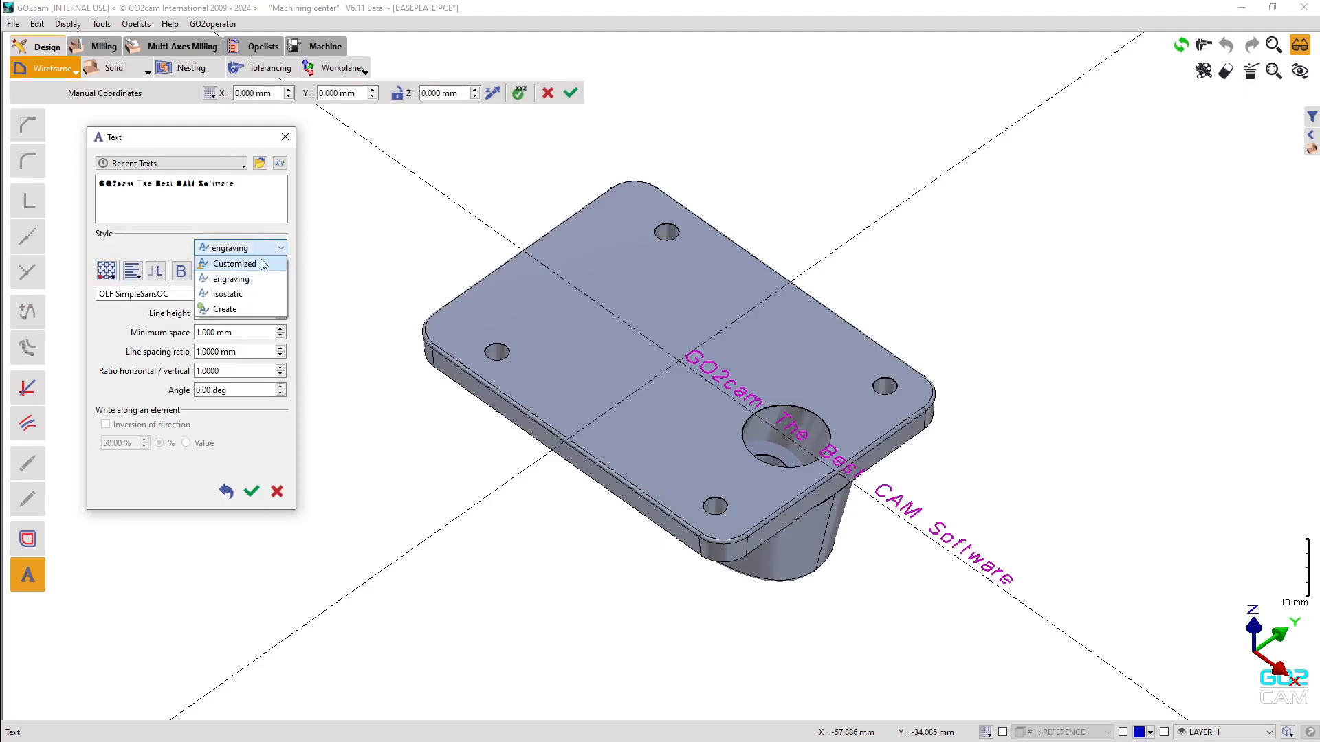
{"action": "left_click", "coordinate": [227, 294]}
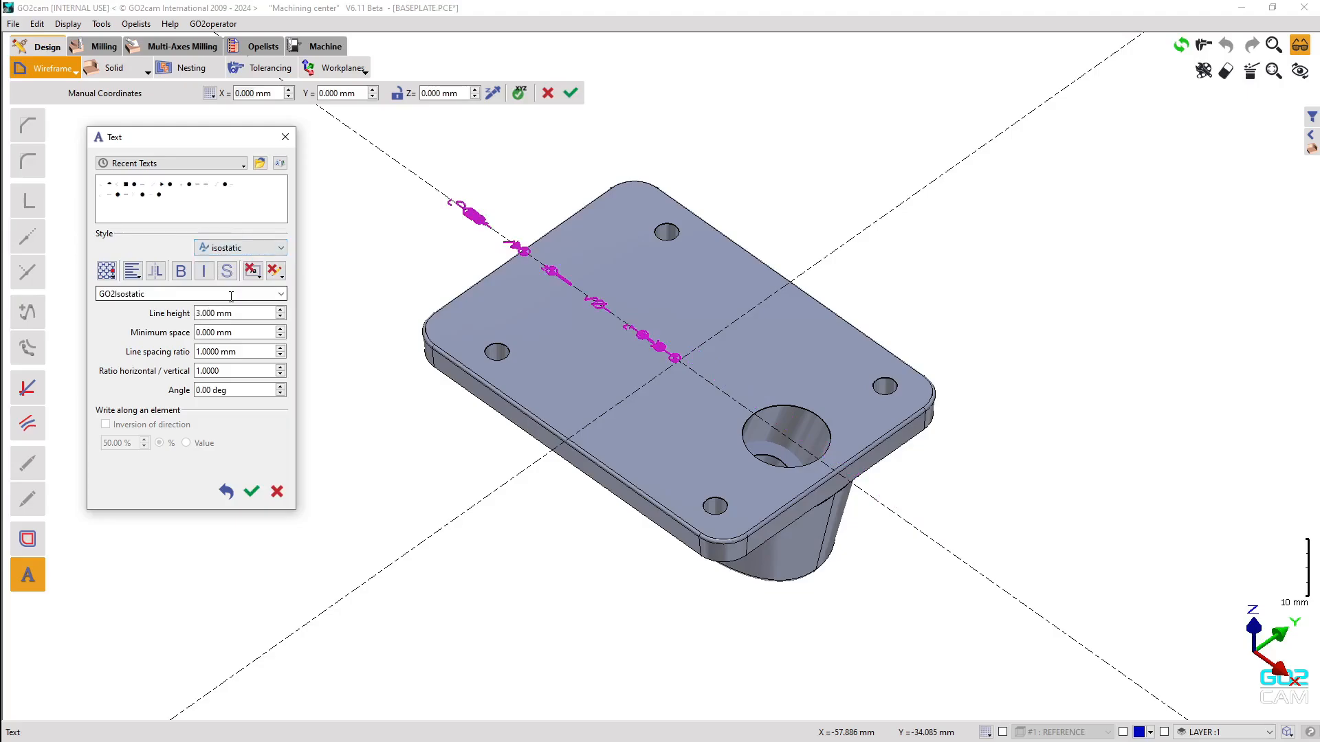
{"action": "left_click", "coordinate": [170, 296]}
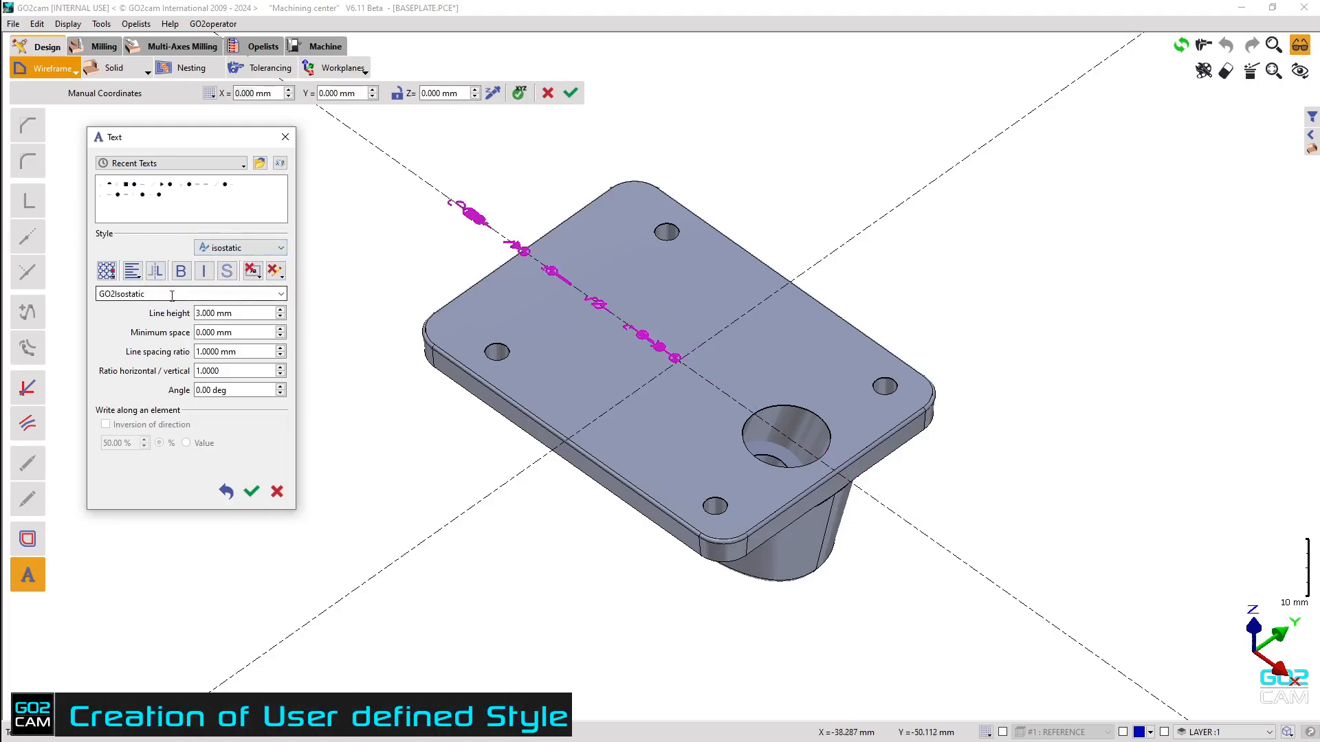
{"action": "left_click", "coordinate": [277, 251]}
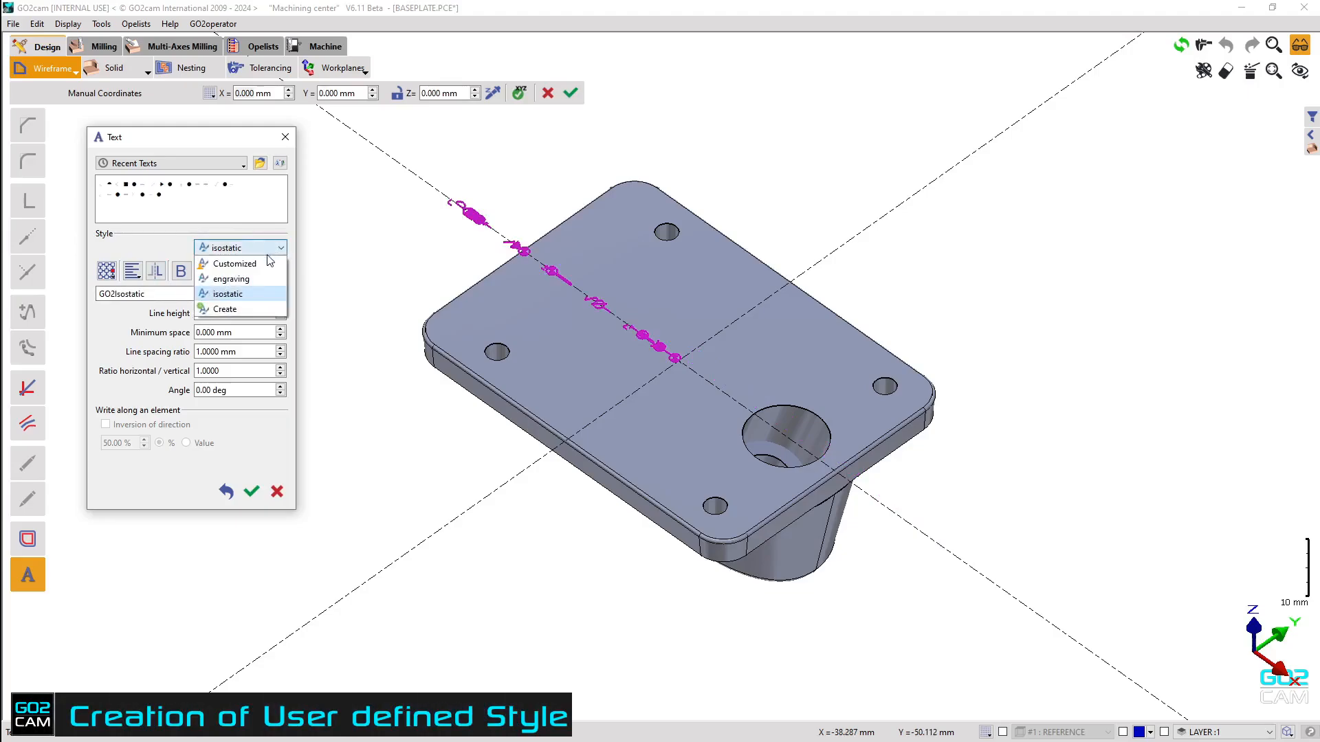
Create style TESTFILE with Arial font, a new anchor position, bold and italic, and validate it.
{"action": "left_click", "coordinate": [236, 310]}
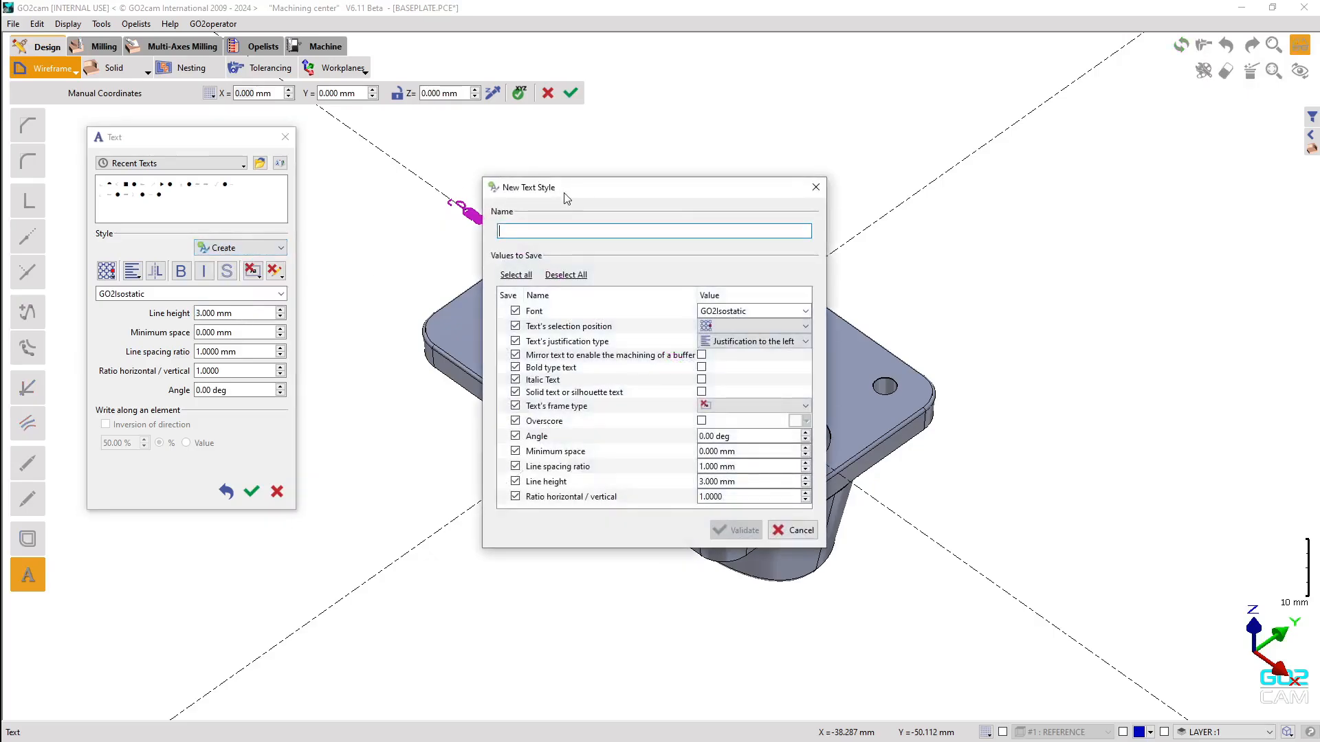
{"action": "left_click_drag", "start_coordinate": [482, 169], "coordinate": [458, 153]}
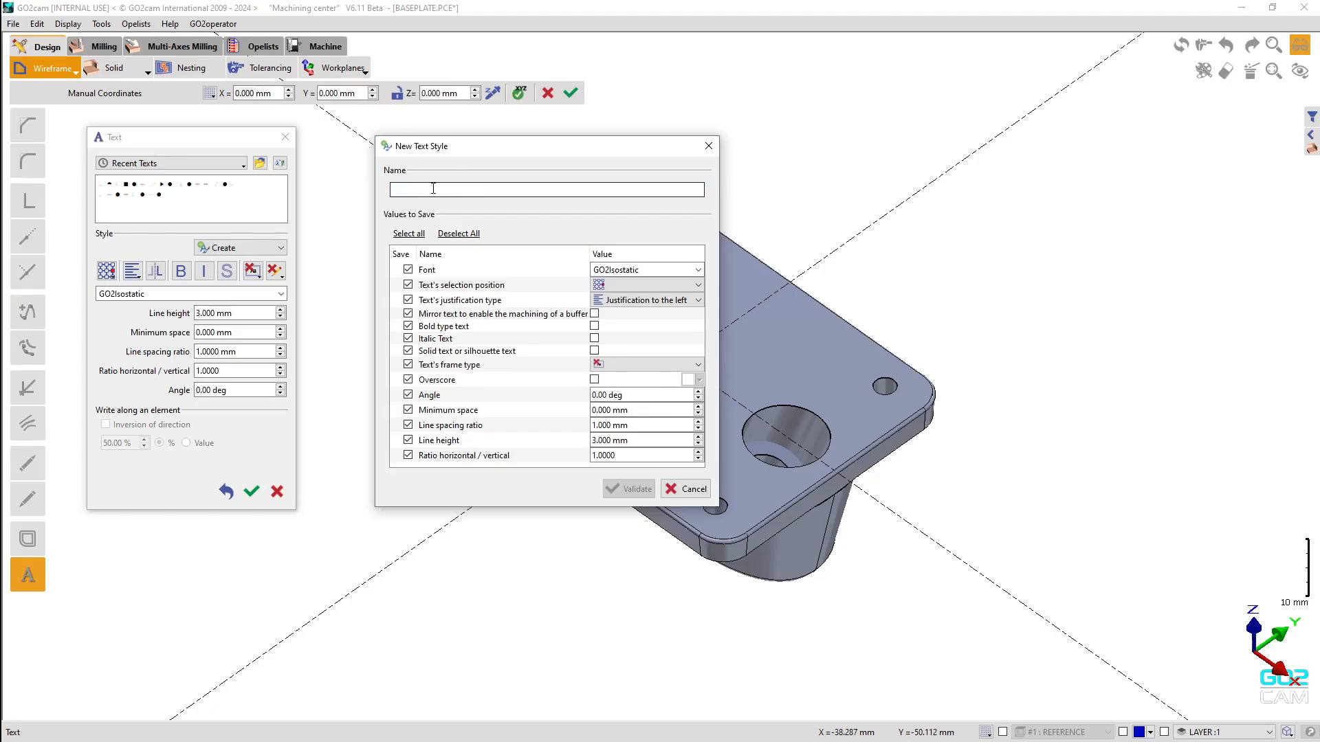
{"action": "type", "text": "TESTFILE"}
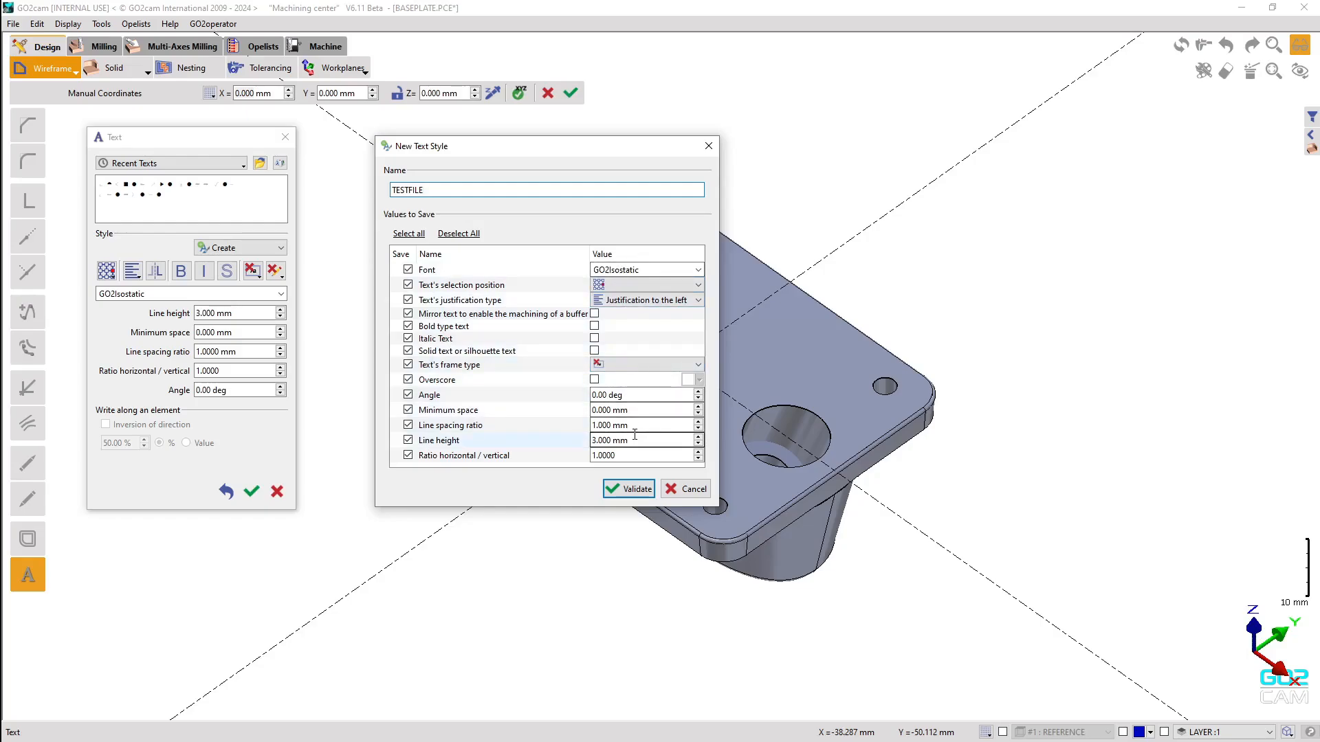
{"action": "left_click", "coordinate": [699, 270]}
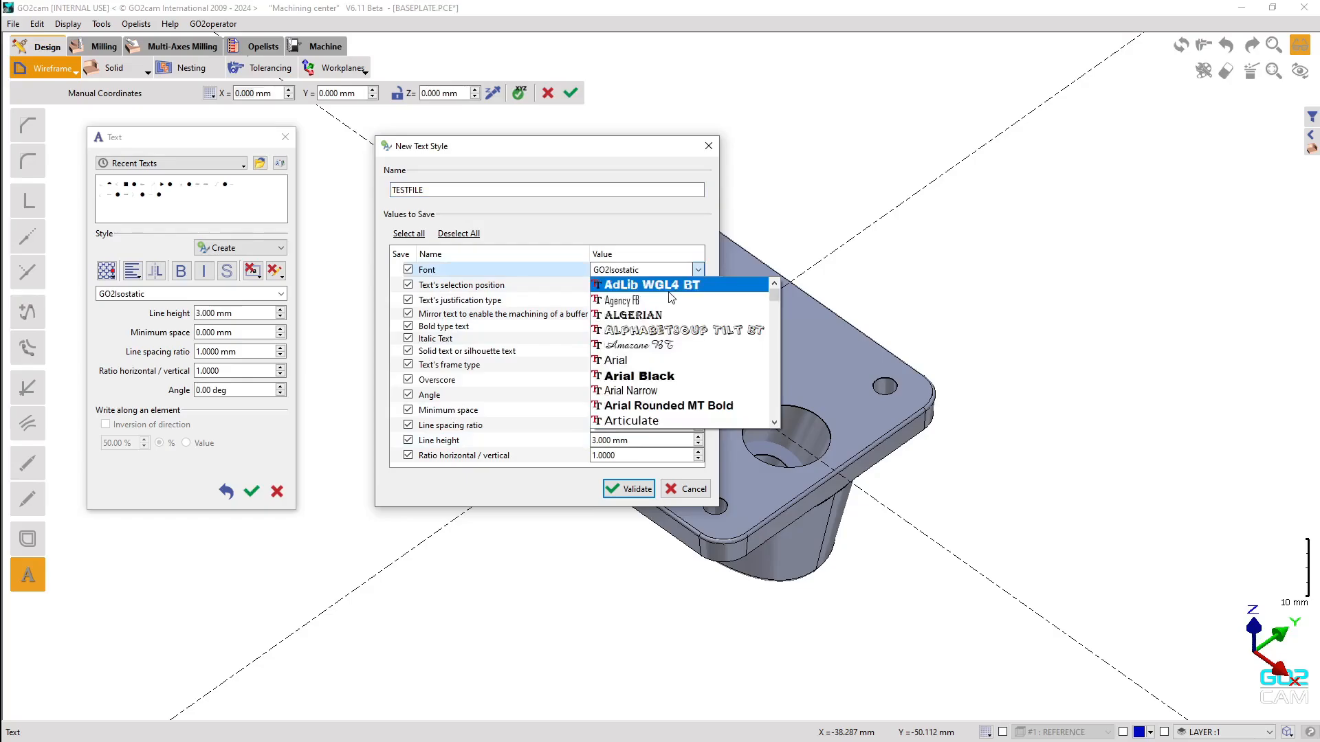
{"action": "left_click", "coordinate": [644, 360]}
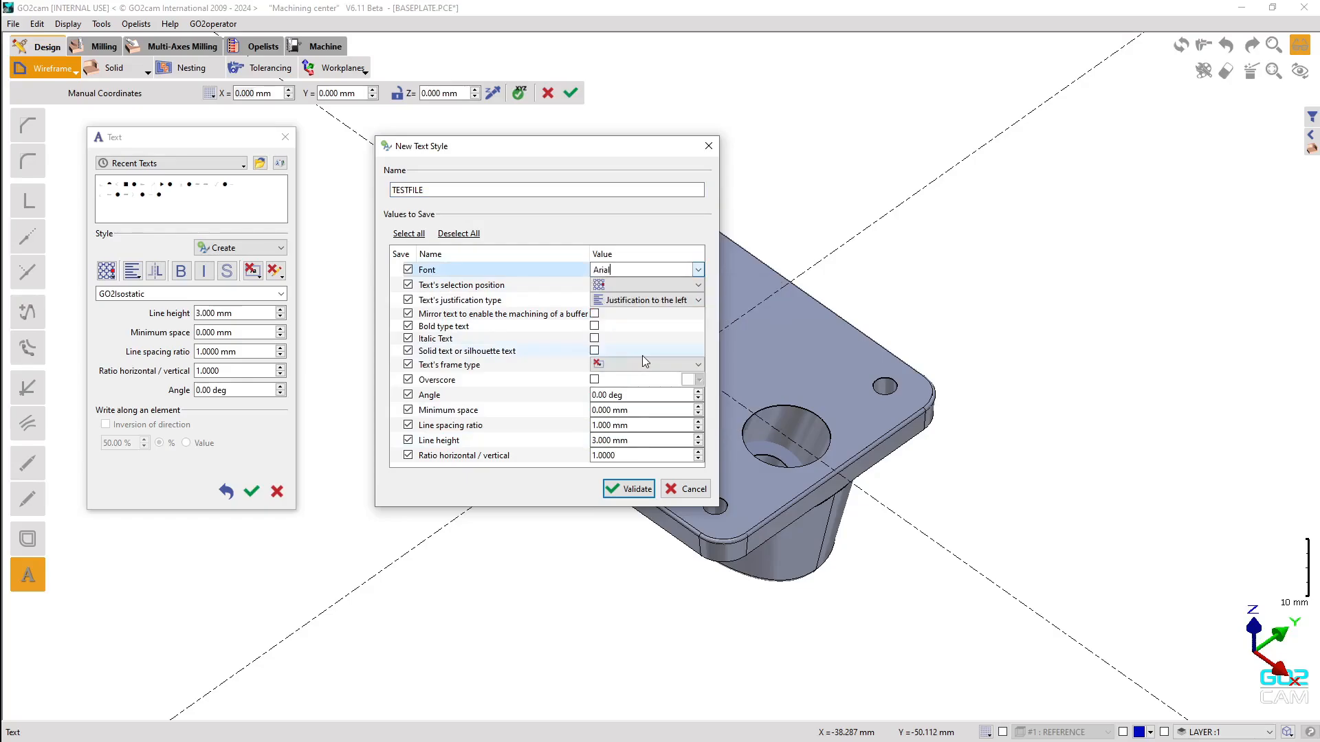
{"action": "left_click", "coordinate": [686, 287]}
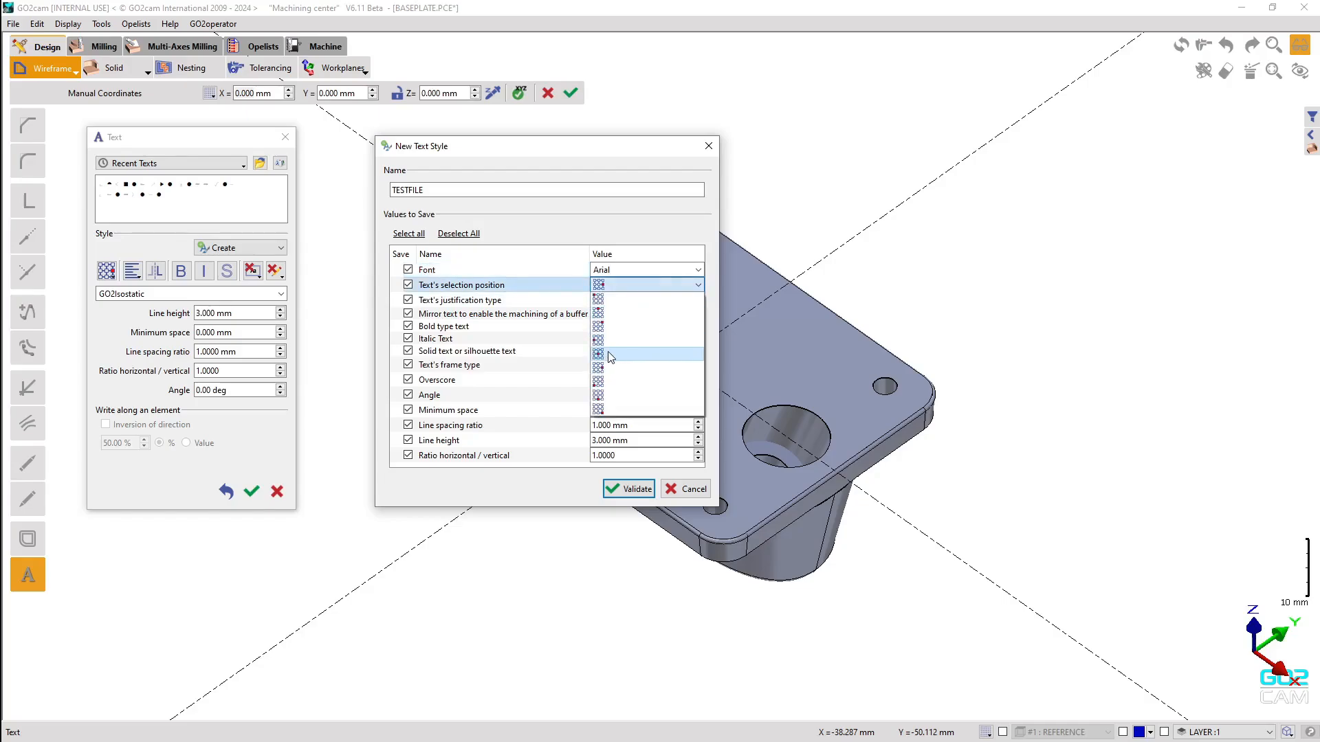
{"action": "left_click", "coordinate": [607, 352]}
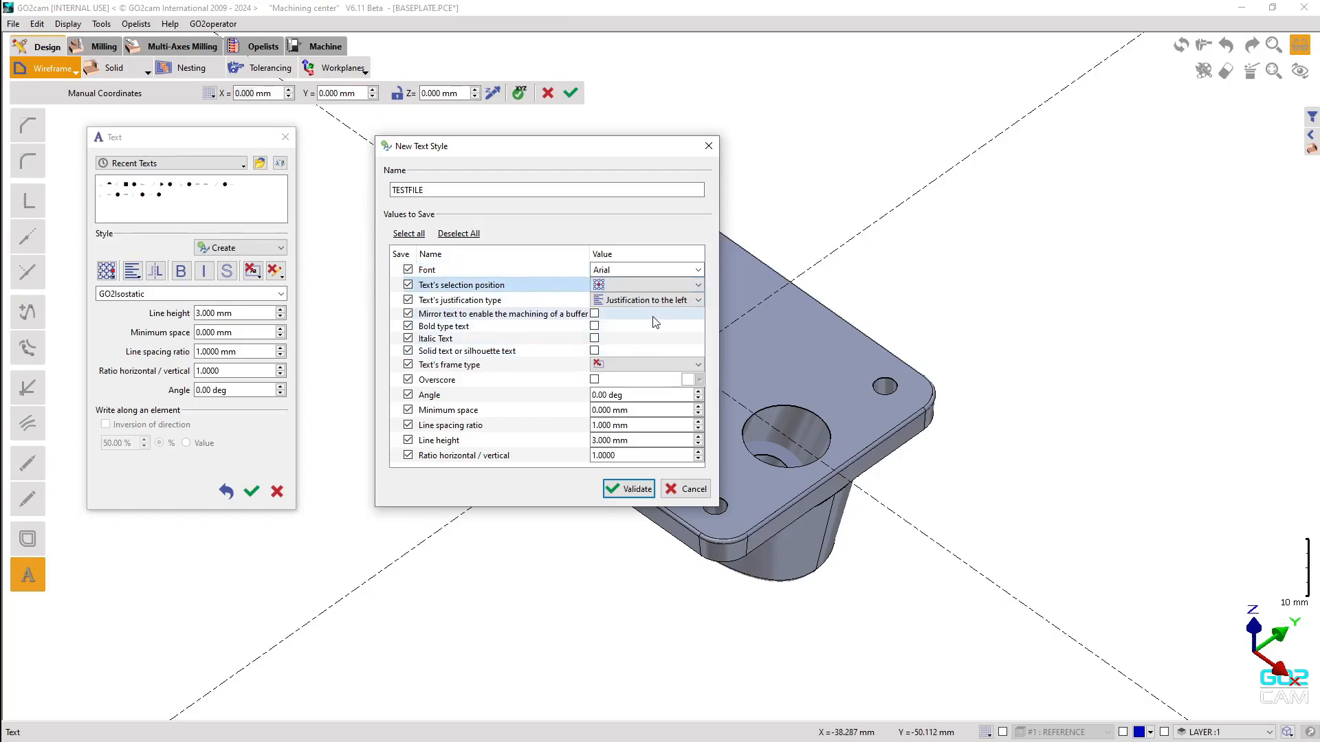
{"action": "left_click", "coordinate": [594, 327]}
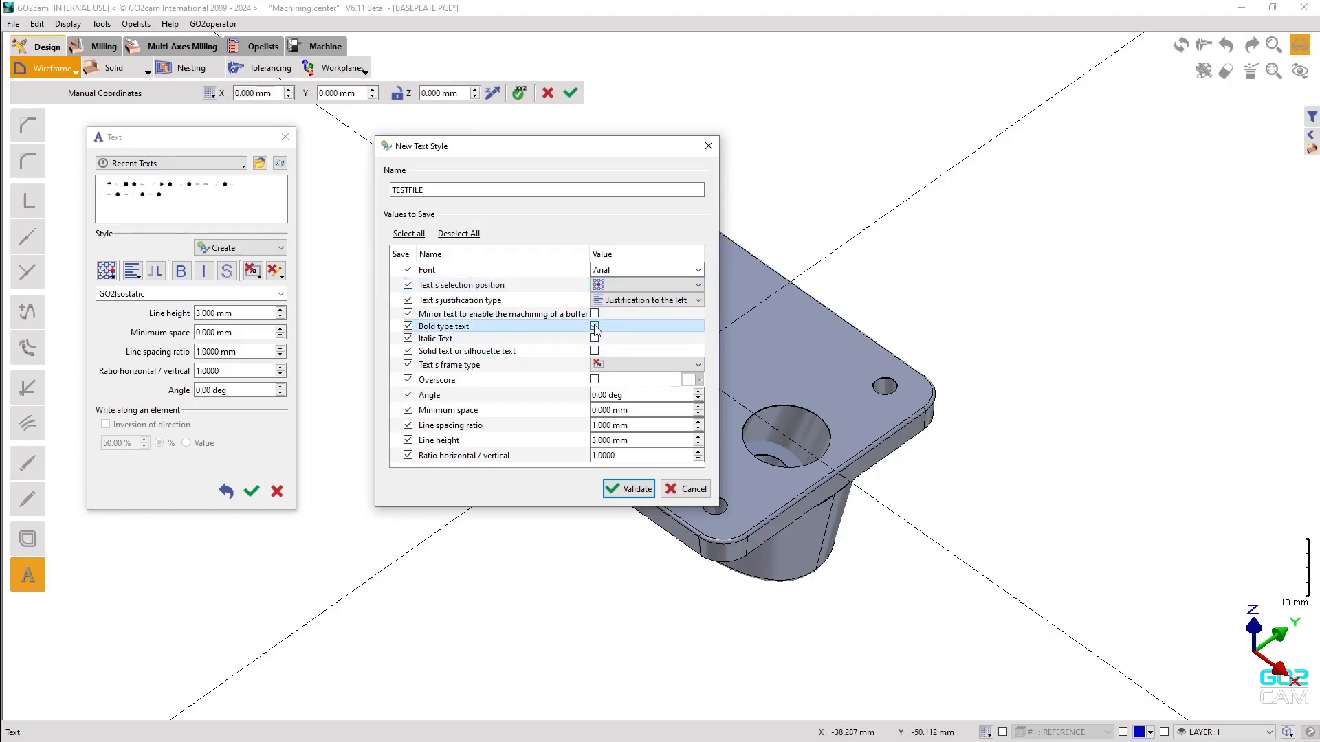
{"action": "left_click", "coordinate": [594, 338]}
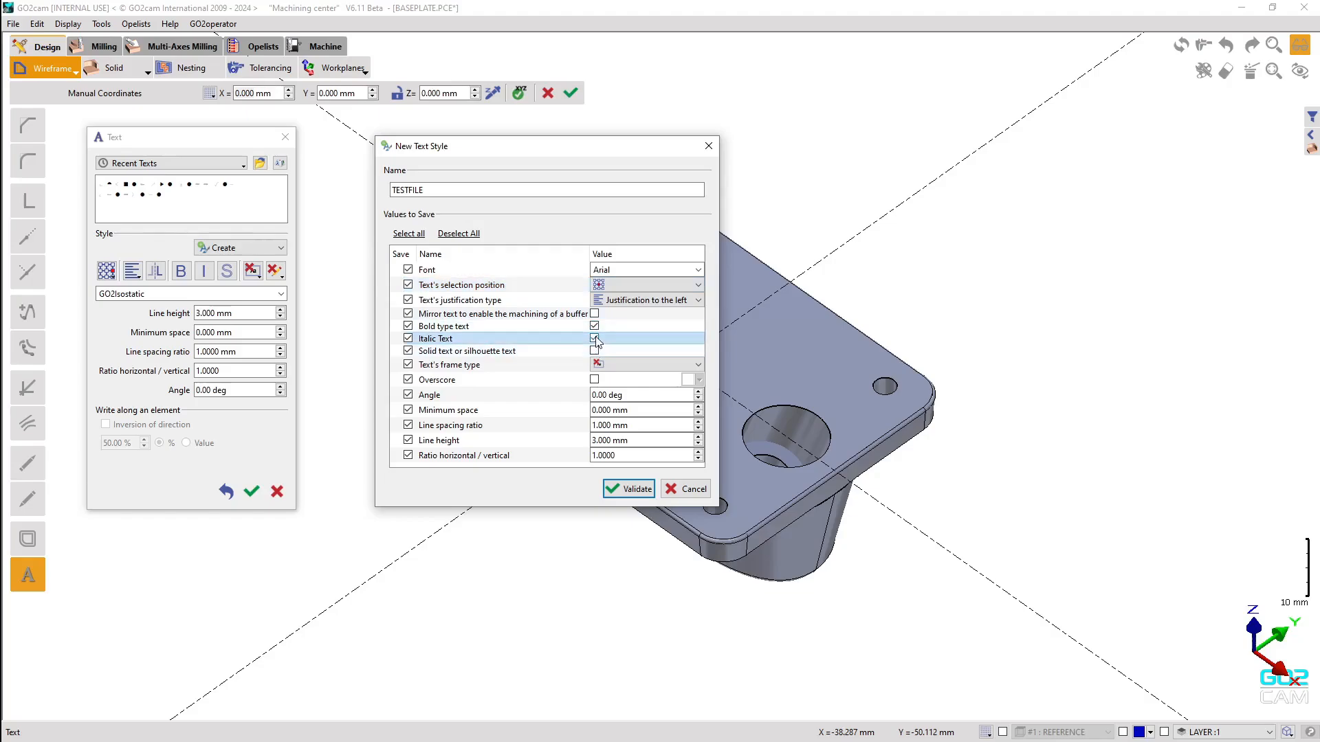
{"action": "left_click", "coordinate": [630, 489]}
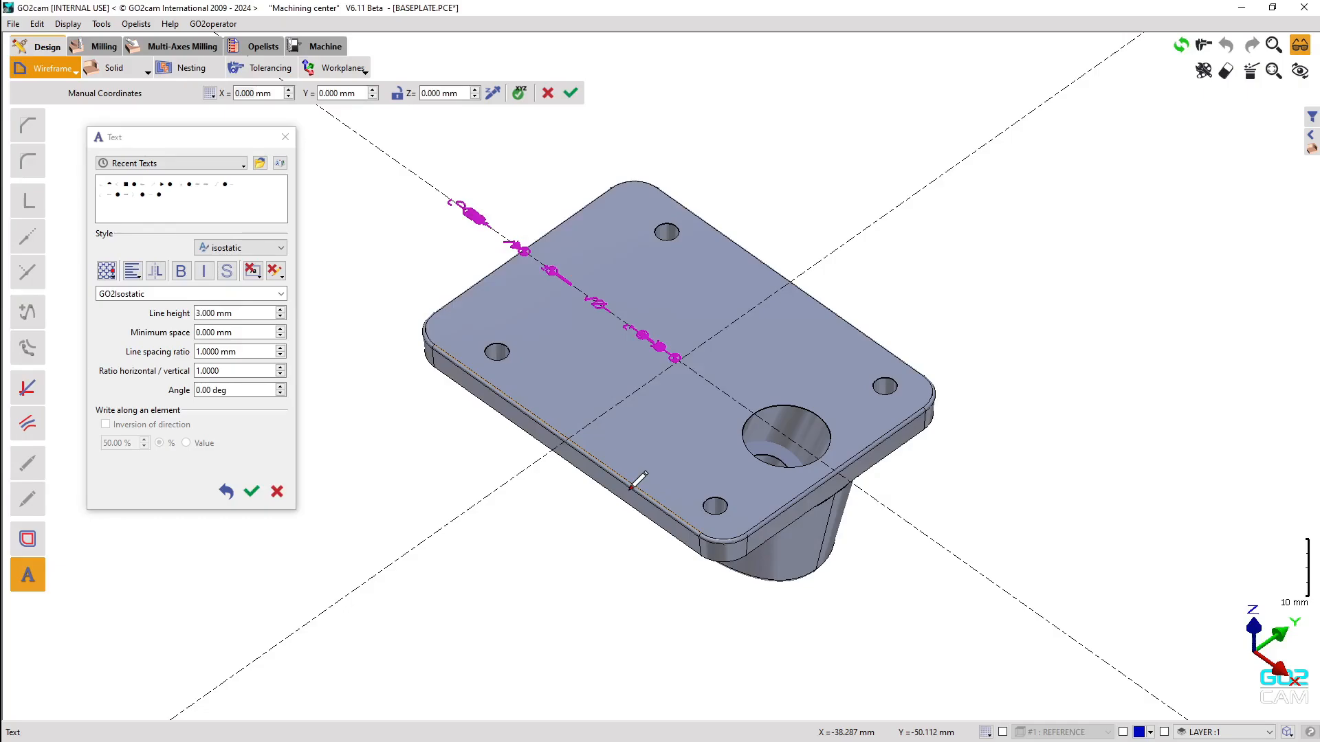
Apply the TESTFILE style, then turn italic off so the text is upright bold Arial.
{"action": "left_click", "coordinate": [280, 249]}
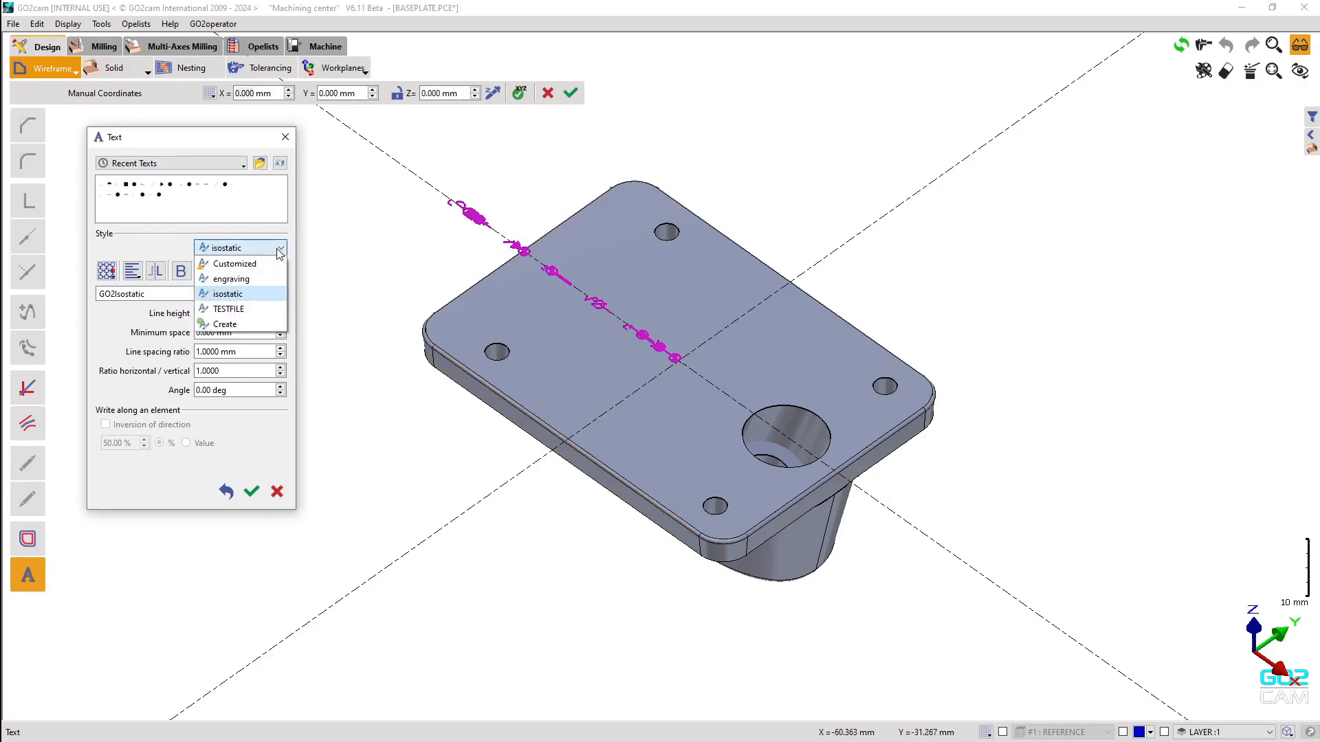
{"action": "left_click", "coordinate": [240, 310]}
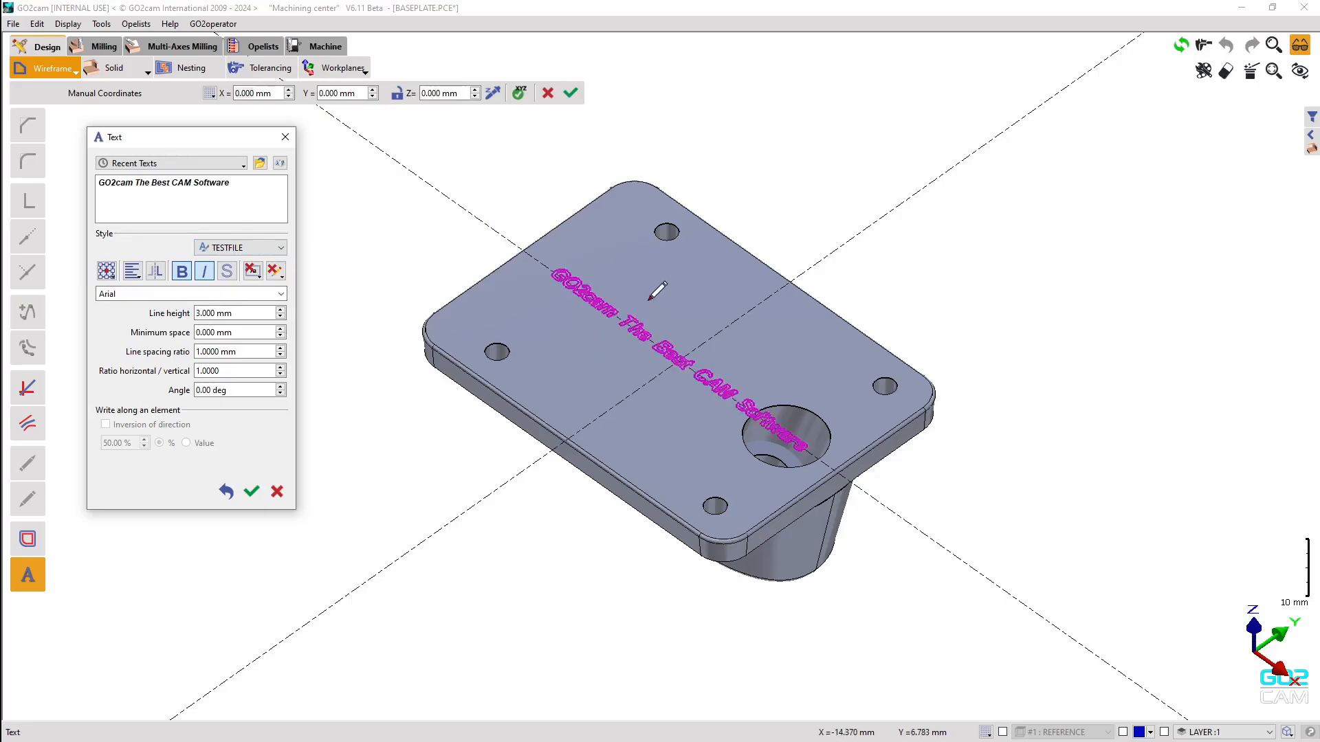
{"action": "scroll", "coordinate": [660, 285], "scroll_direction": "up", "scroll_amount": 3}
{"action": "scroll", "coordinate": [667, 303], "scroll_direction": "down", "scroll_amount": 1}
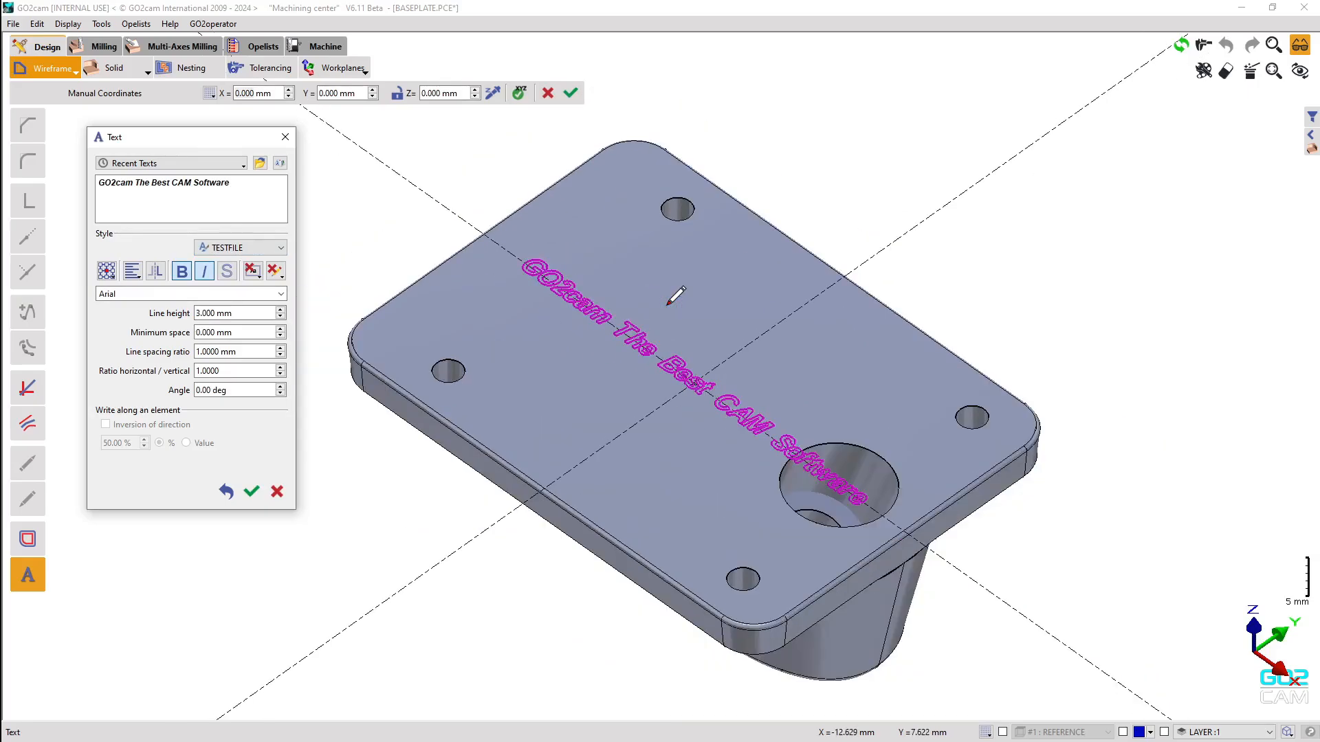
{"action": "left_click", "coordinate": [205, 271]}
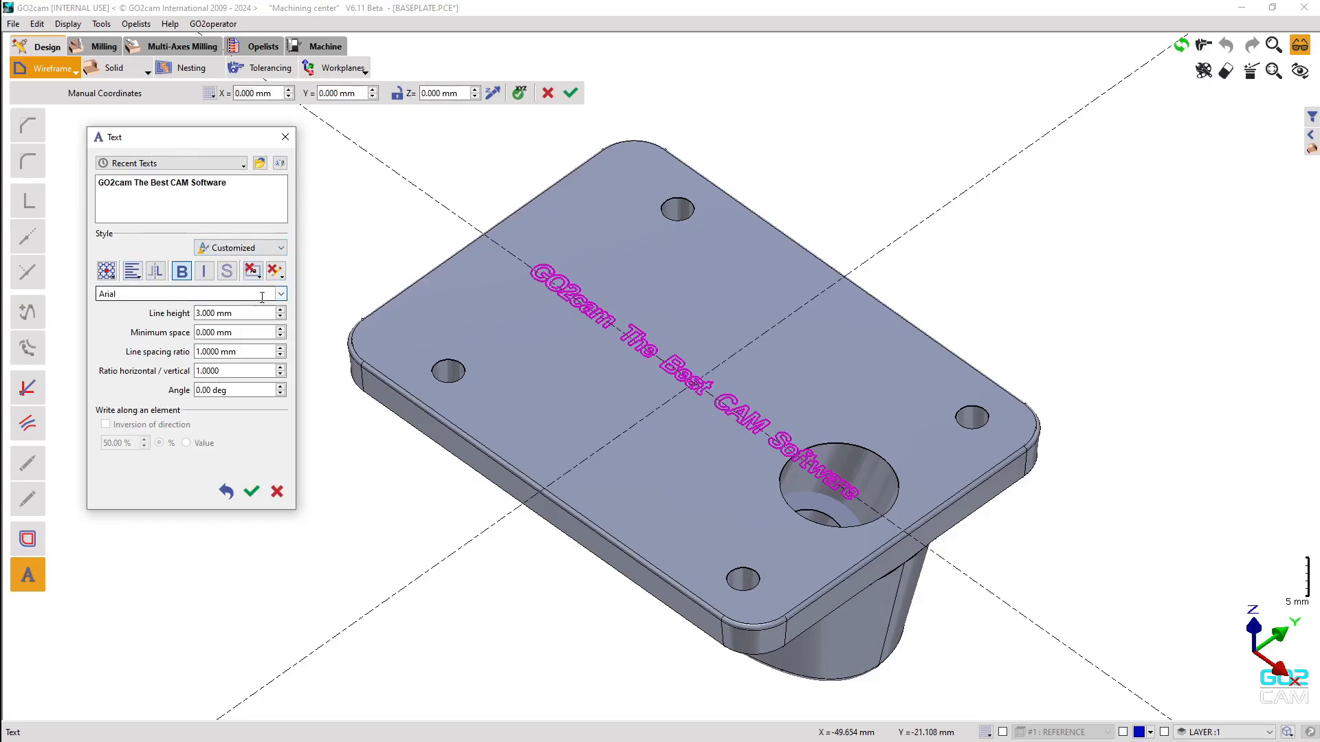
{"action": "left_click", "coordinate": [140, 280]}
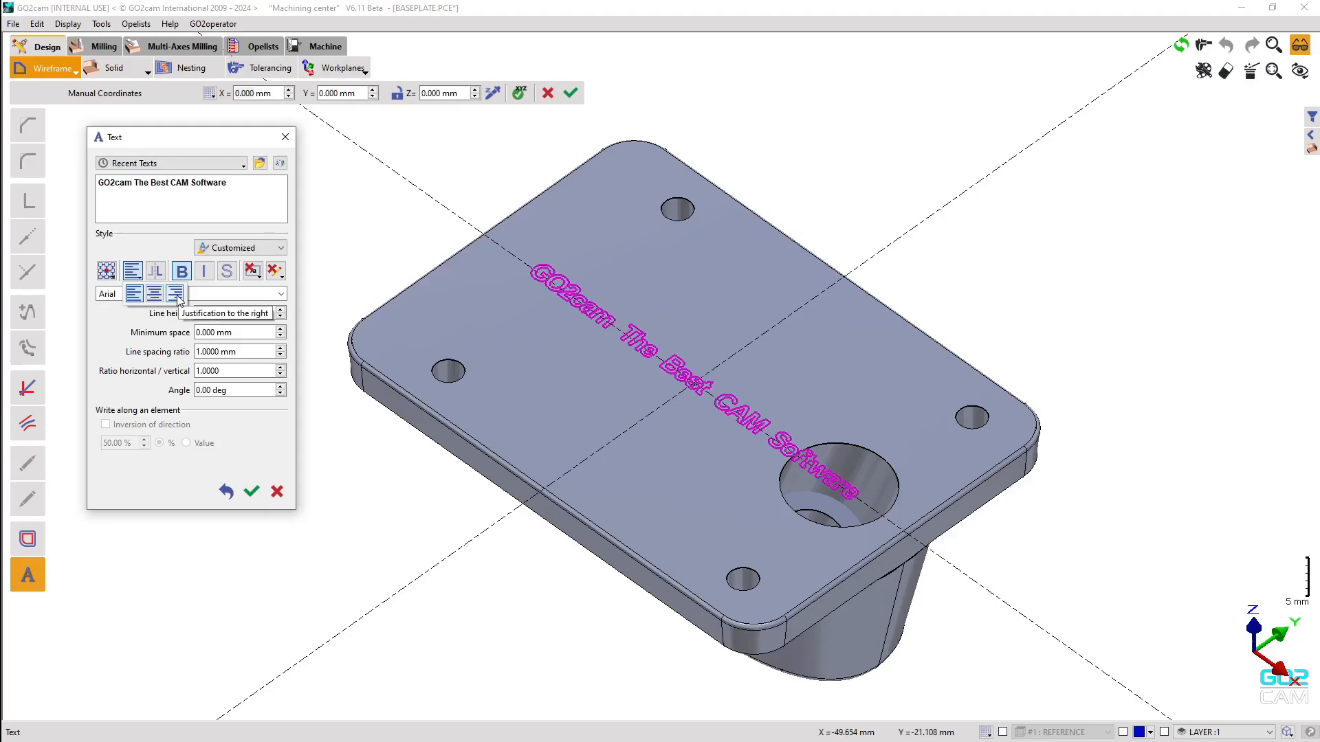
{"action": "left_click", "coordinate": [135, 277]}
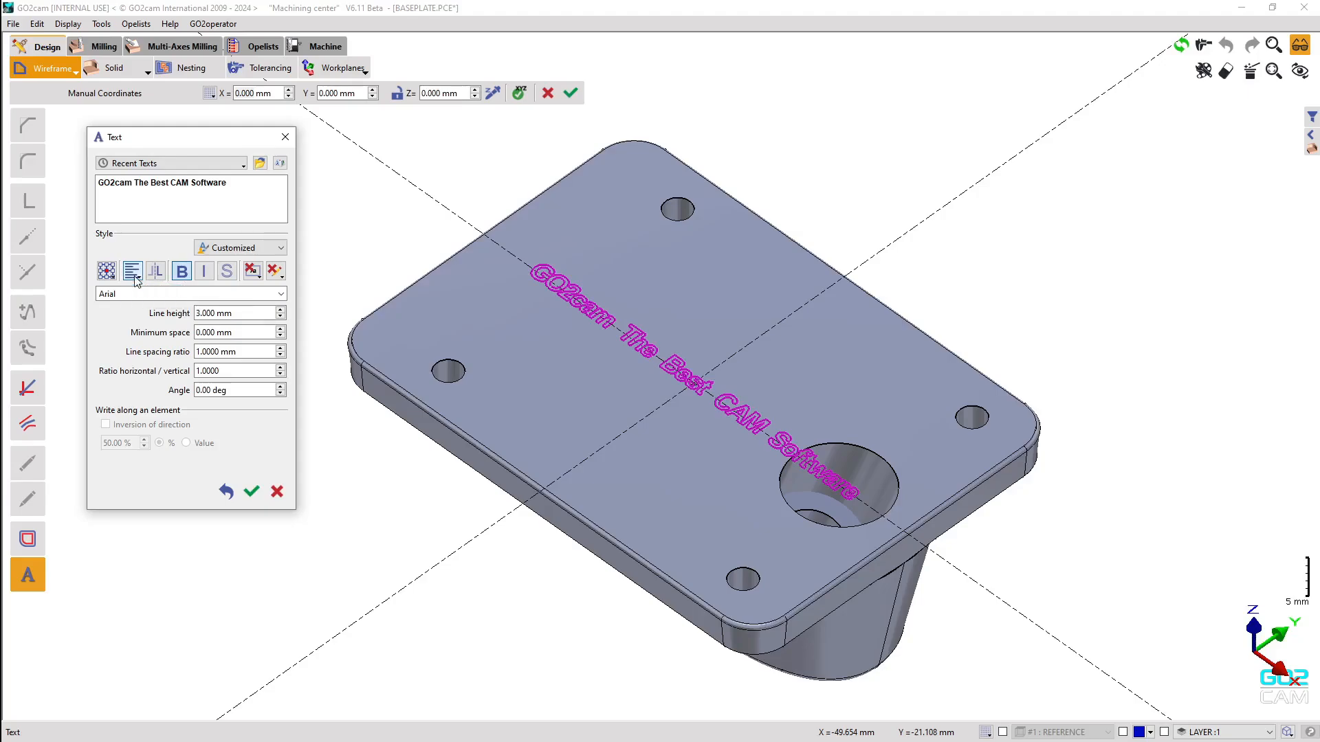
Try rectangle and ellipse frames, settling on a rectangular frame around the text.
{"action": "left_click", "coordinate": [254, 275]}
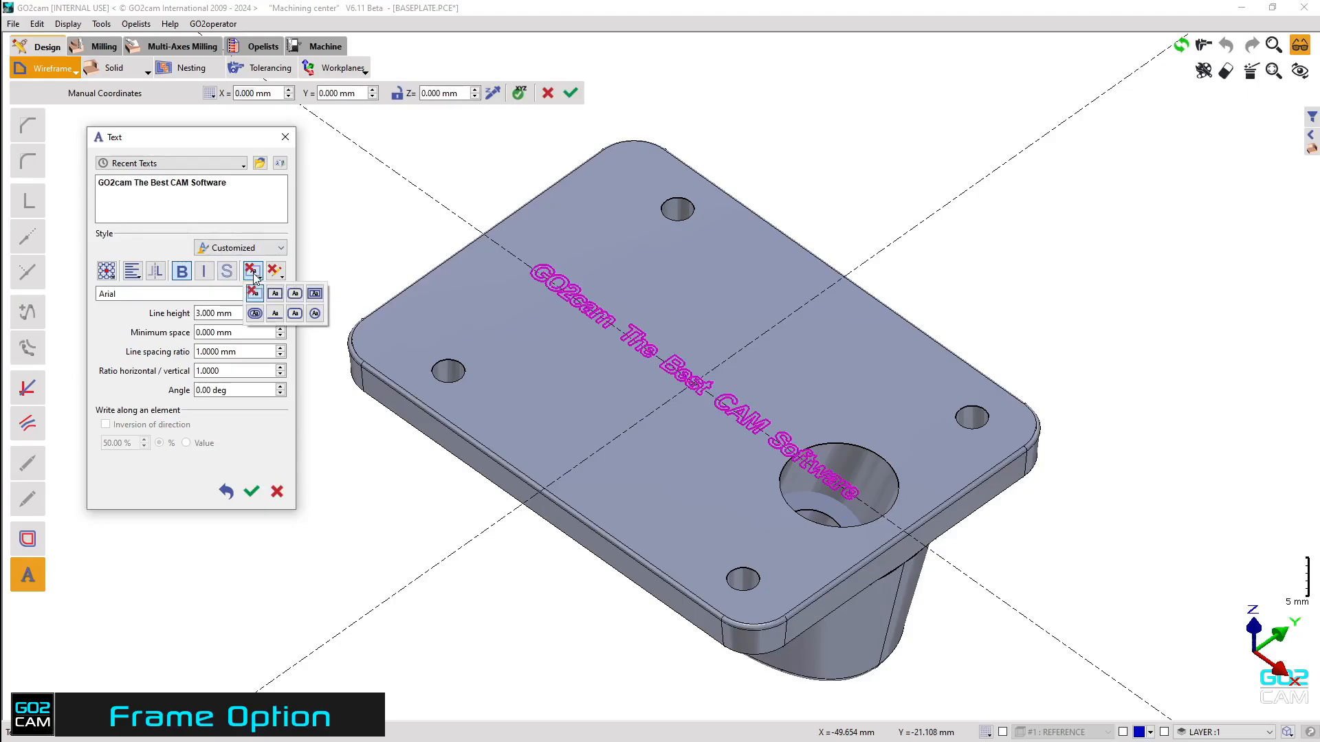
{"action": "left_click", "coordinate": [276, 294]}
{"action": "left_click", "coordinate": [253, 272]}
{"action": "left_click", "coordinate": [314, 313]}
{"action": "left_click", "coordinate": [253, 271]}
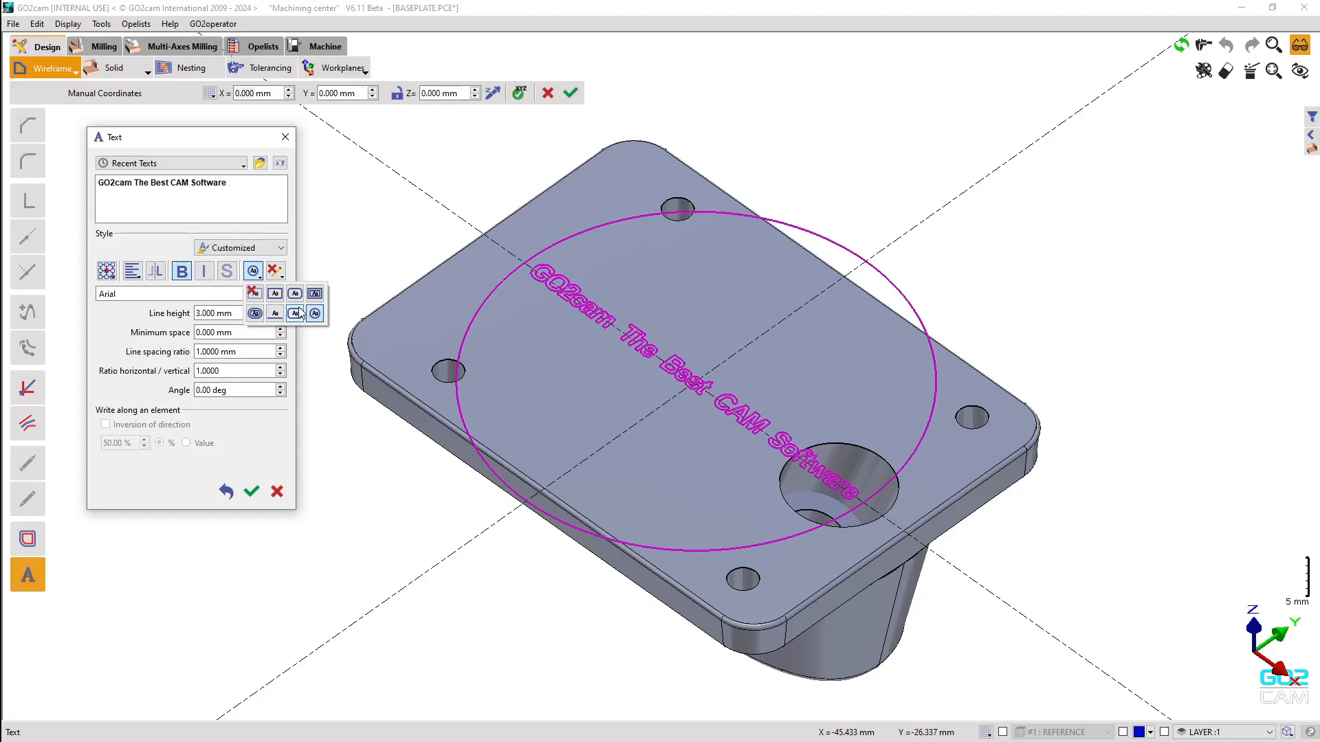
{"action": "left_click", "coordinate": [274, 293]}
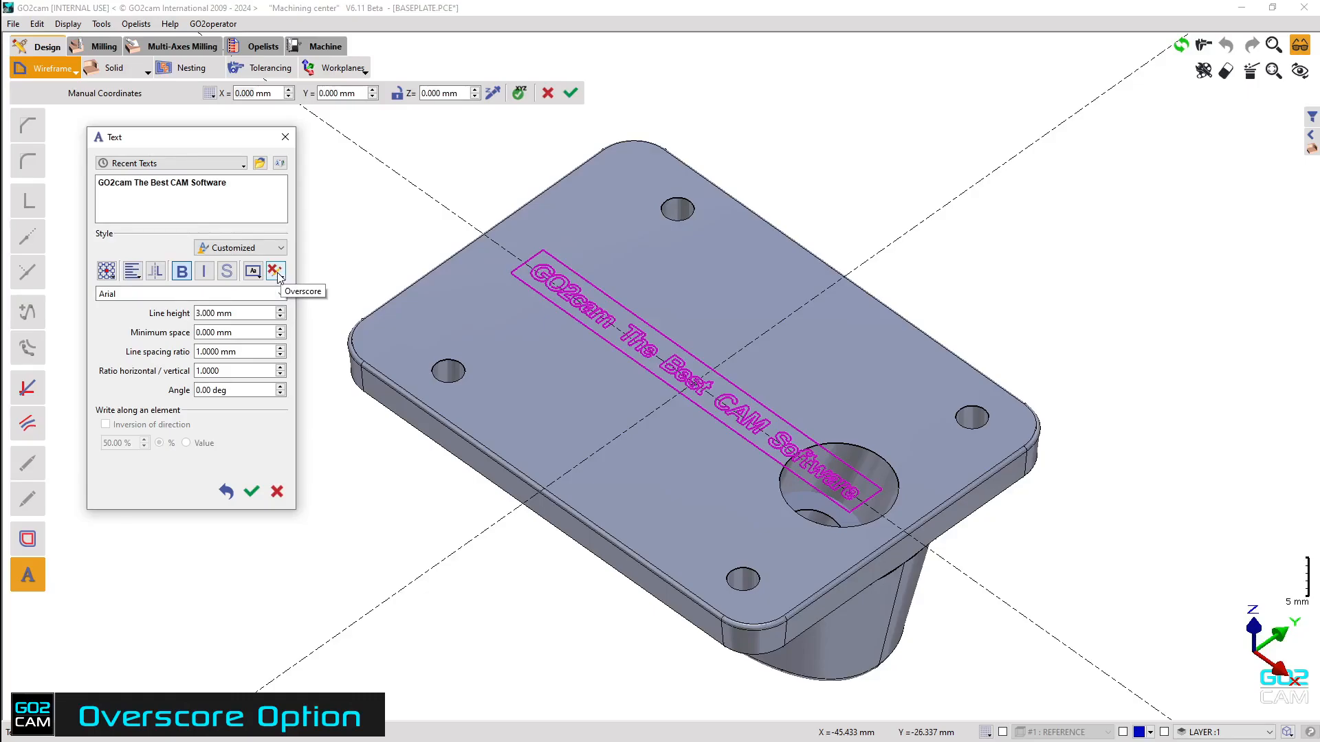
{"action": "left_click", "coordinate": [277, 273]}
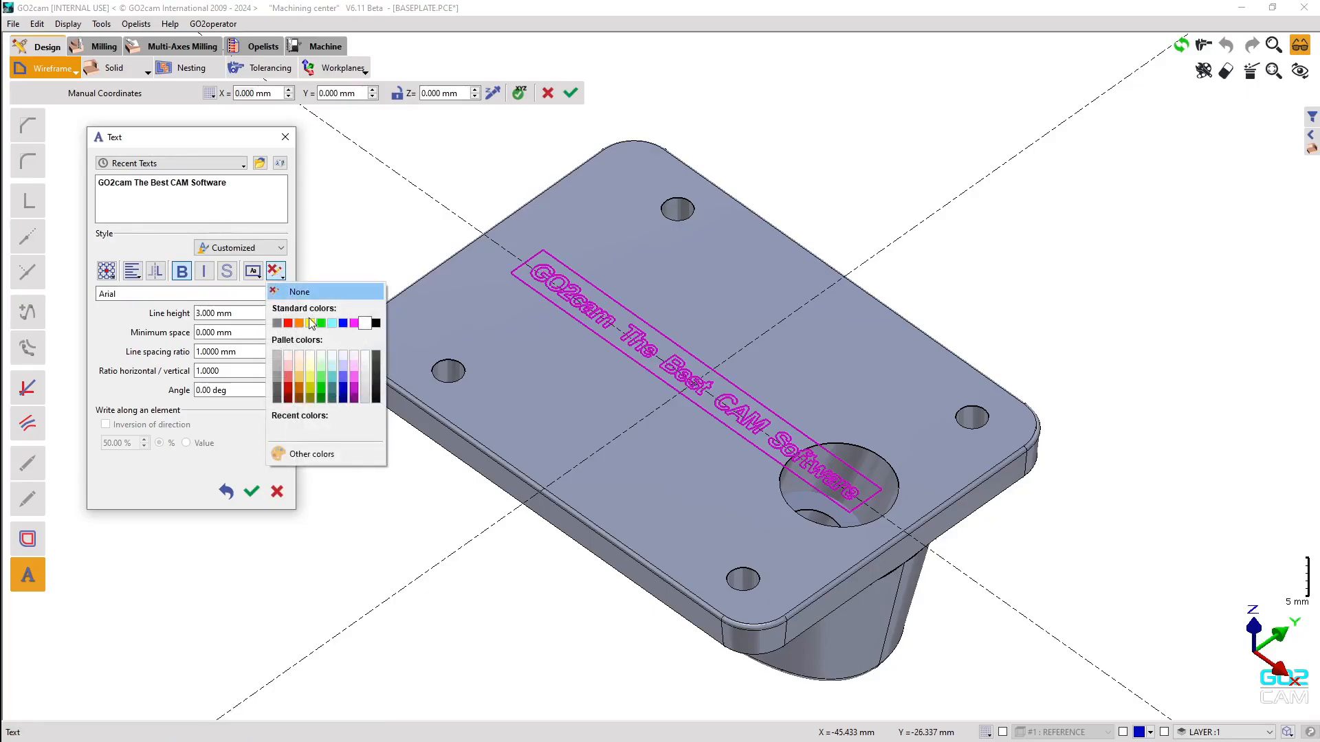
{"action": "left_click", "coordinate": [286, 292]}
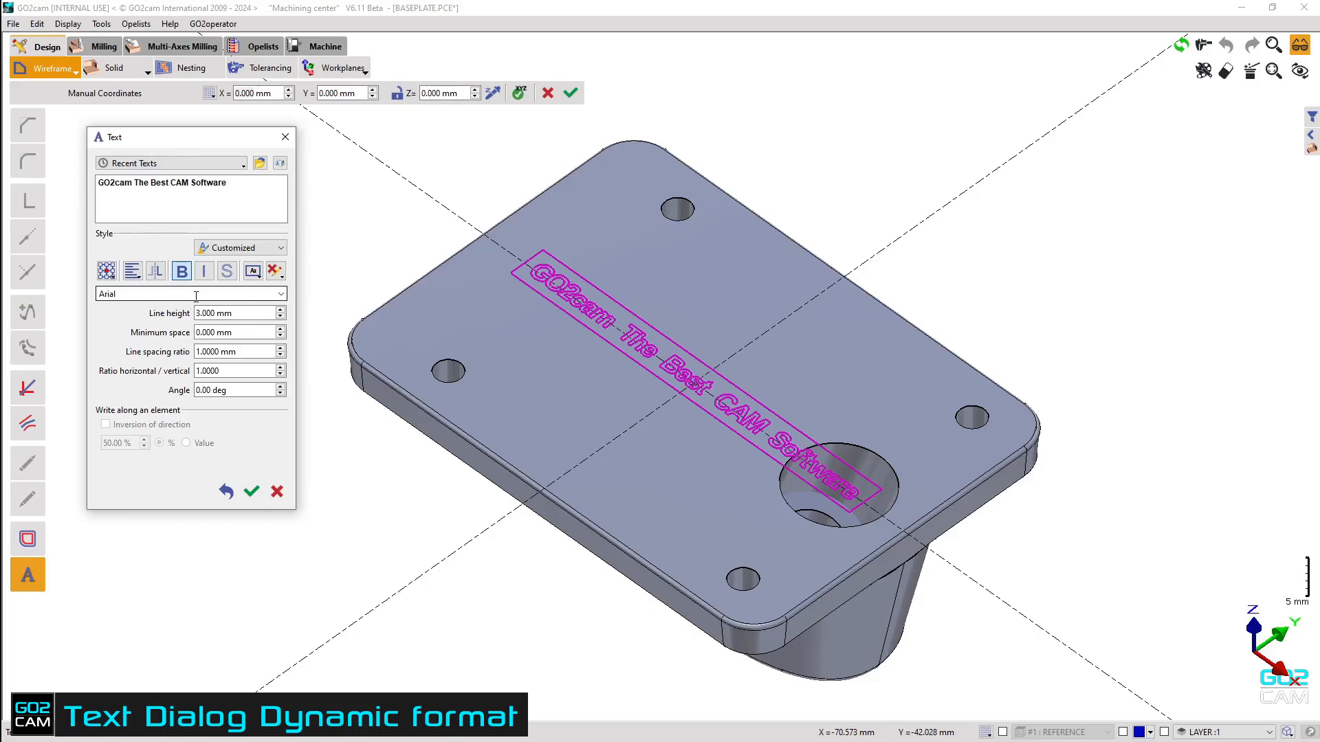
Turn bold off and centre-justify the text lines.
{"action": "left_click_drag", "start_coordinate": [236, 190], "coordinate": [134, 188]}
{"action": "left_click", "coordinate": [108, 189]}
{"action": "triple_click", "coordinate": [109, 189]}
{"action": "left_click", "coordinate": [143, 206]}
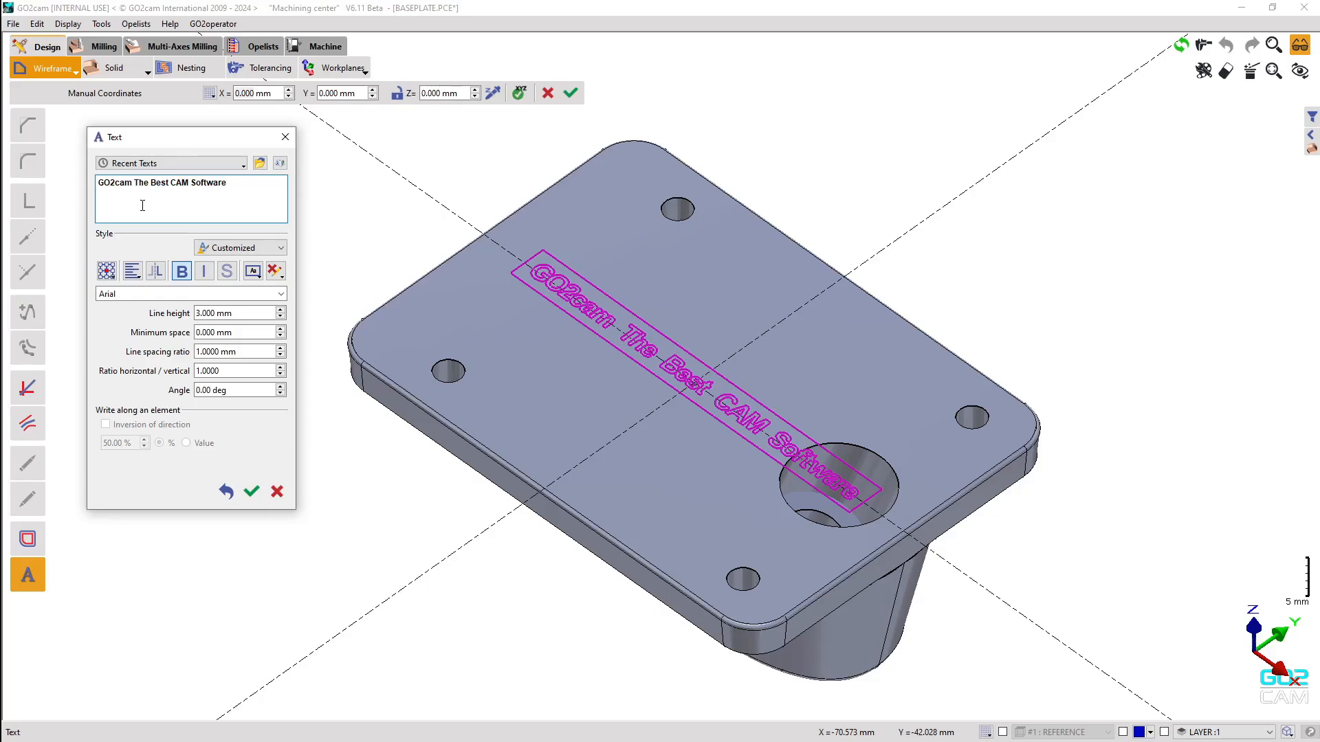
{"action": "left_click", "coordinate": [181, 272]}
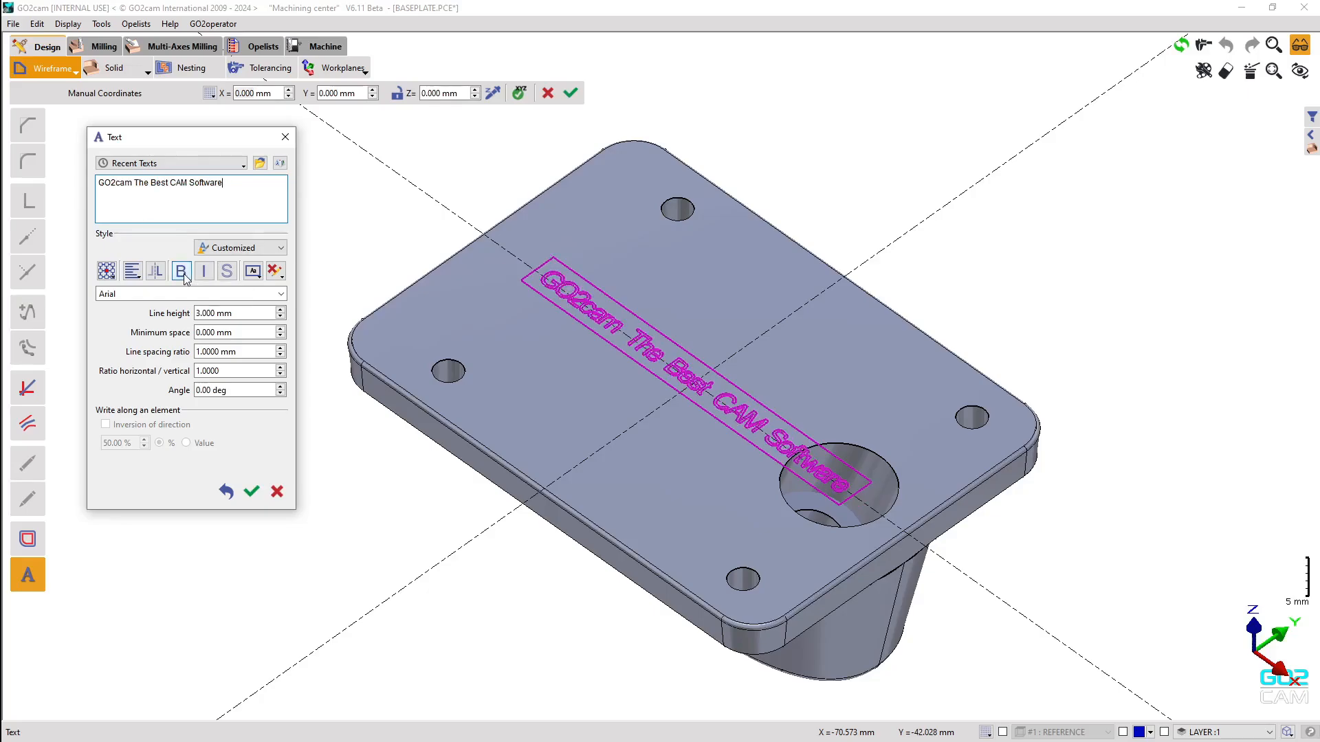
{"action": "left_click", "coordinate": [134, 277]}
{"action": "left_click", "coordinate": [154, 295]}
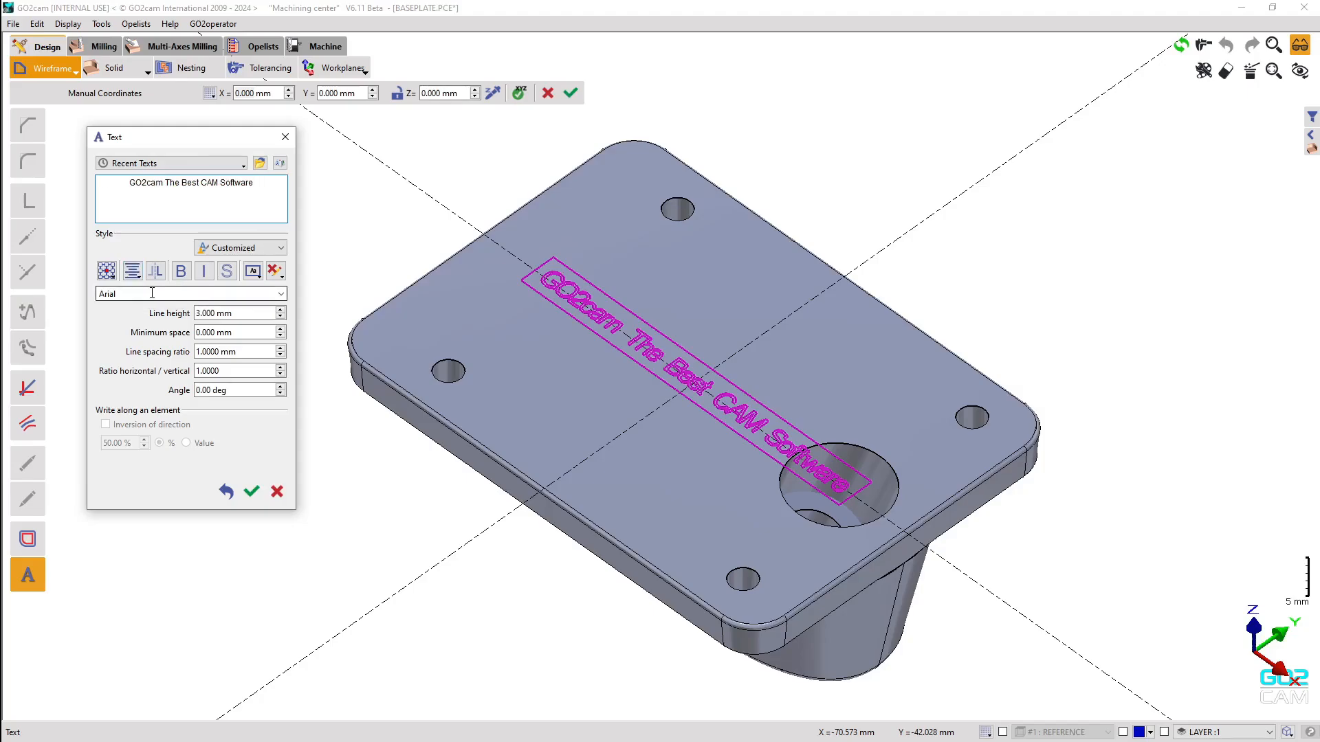
Break the text after 'GO2cam' onto a second line and set the font to Algerian.
{"action": "left_click", "coordinate": [160, 182]}
{"action": "key", "text": "Return"}
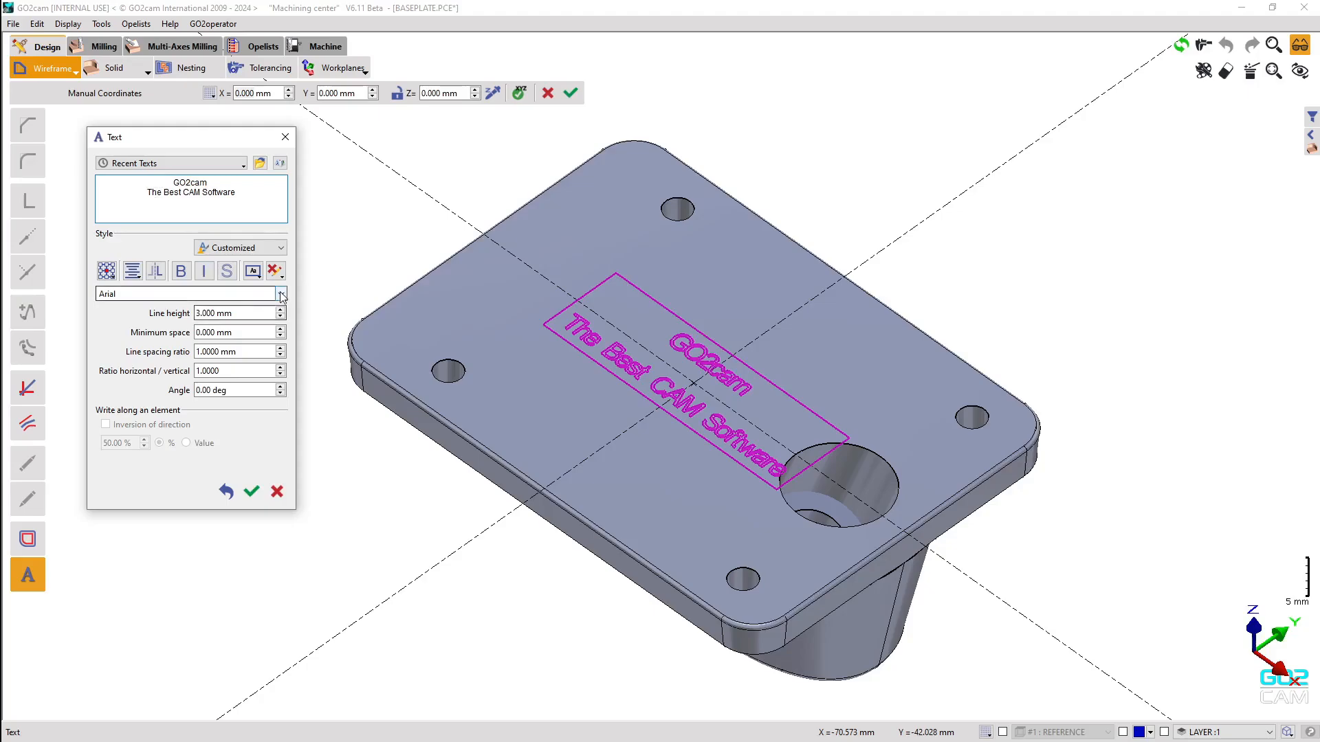
{"action": "left_click", "coordinate": [199, 293]}
{"action": "left_click", "coordinate": [184, 341]}
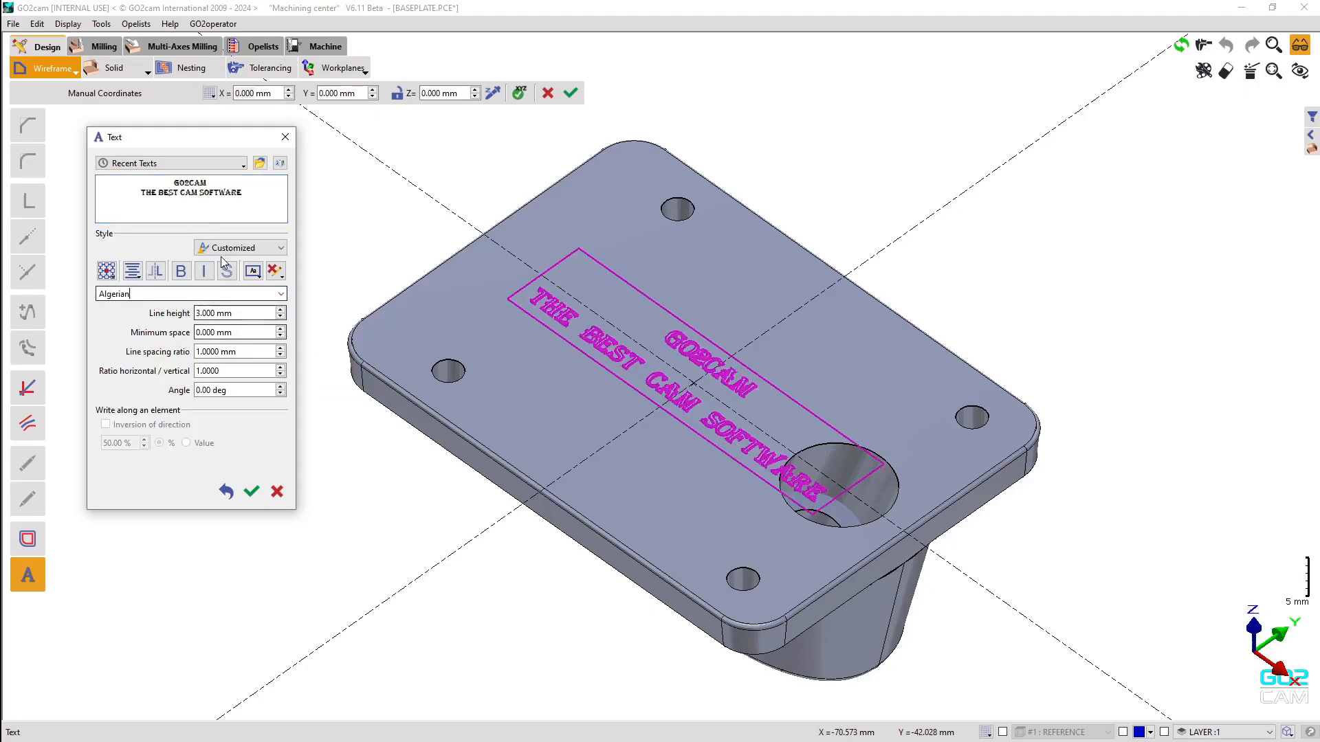
{"action": "left_click_drag", "start_coordinate": [242, 193], "coordinate": [174, 180]}
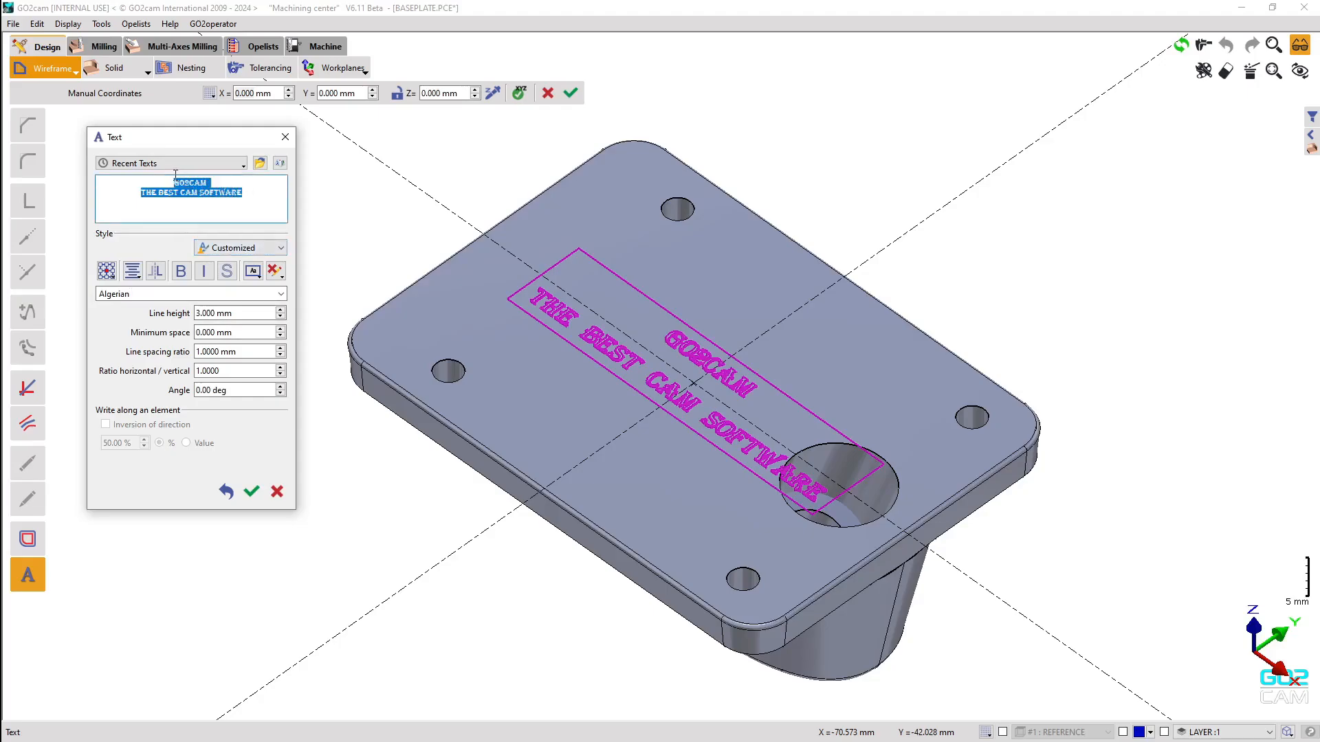
Set the text angle to 35° and validate the framed two-line Algerian text on the plate.
{"action": "left_click", "coordinate": [201, 211]}
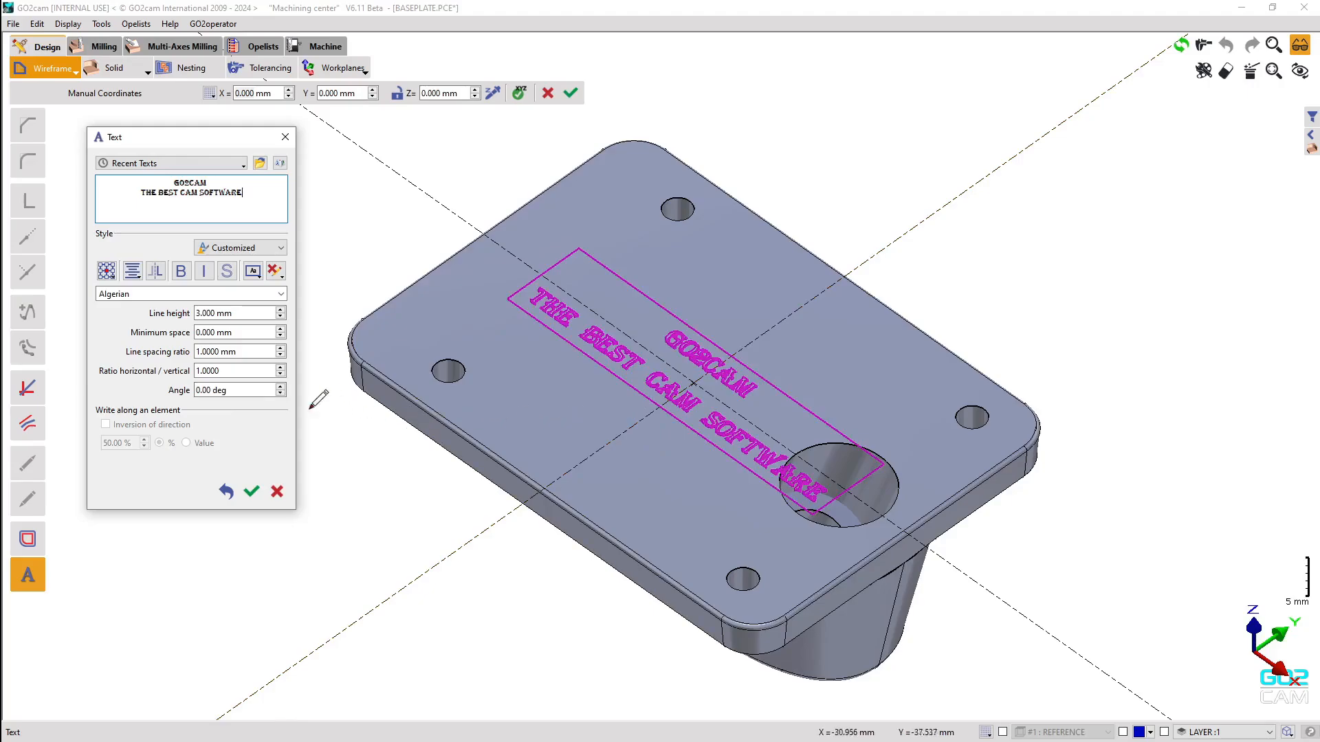
{"action": "double_click", "coordinate": [210, 392]}
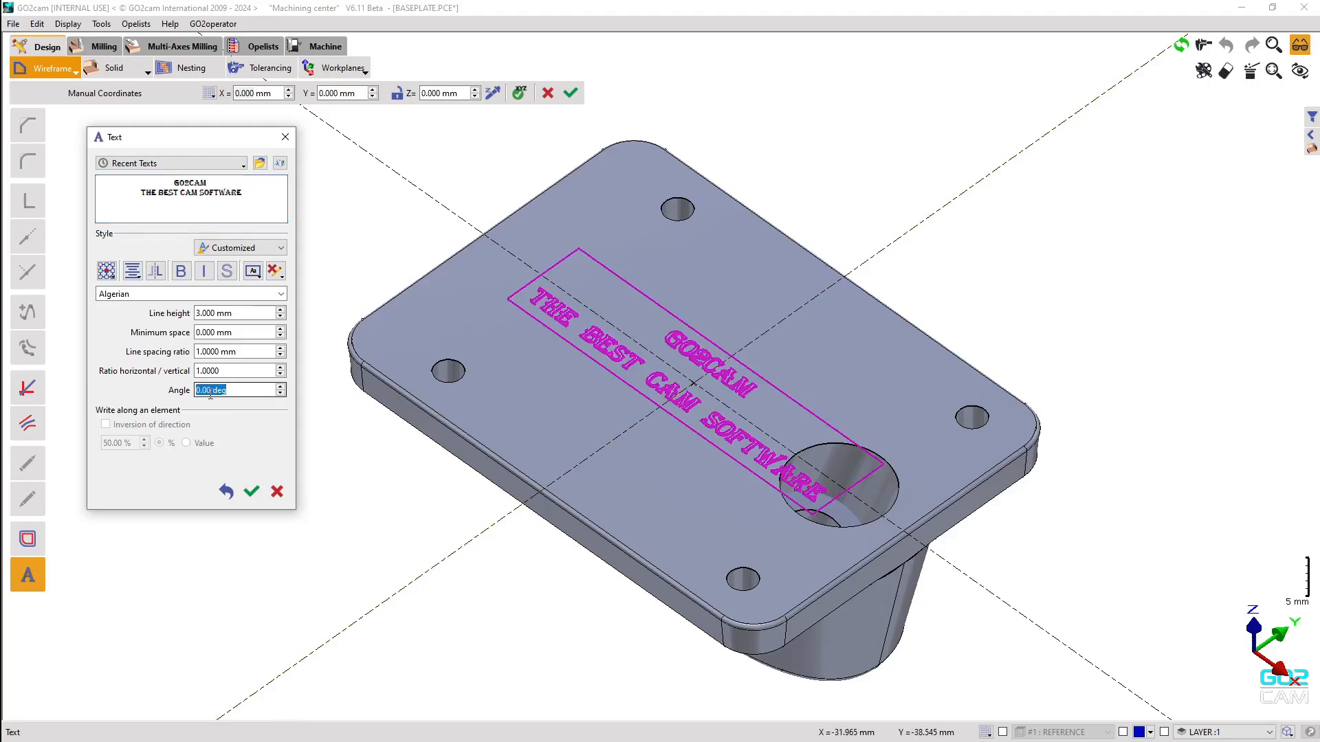
{"action": "type", "text": "35"}
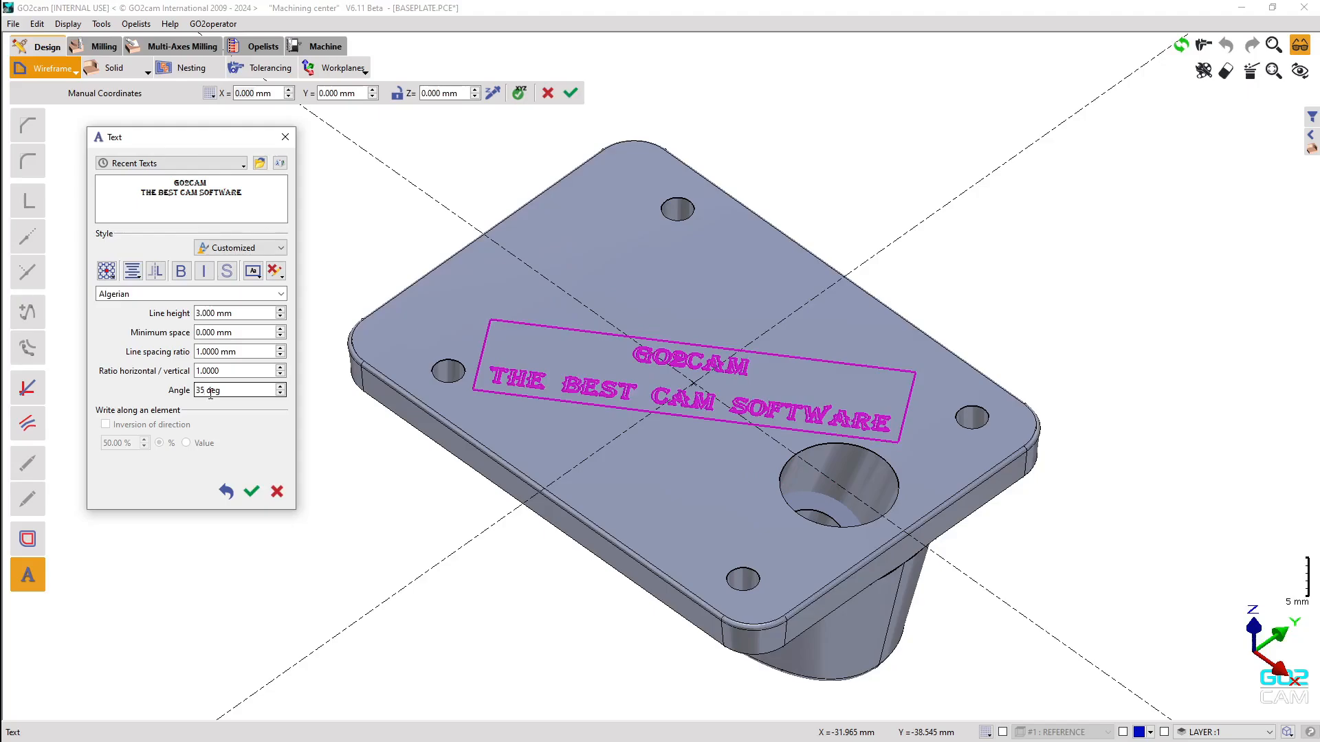
{"action": "left_click", "coordinate": [248, 492]}
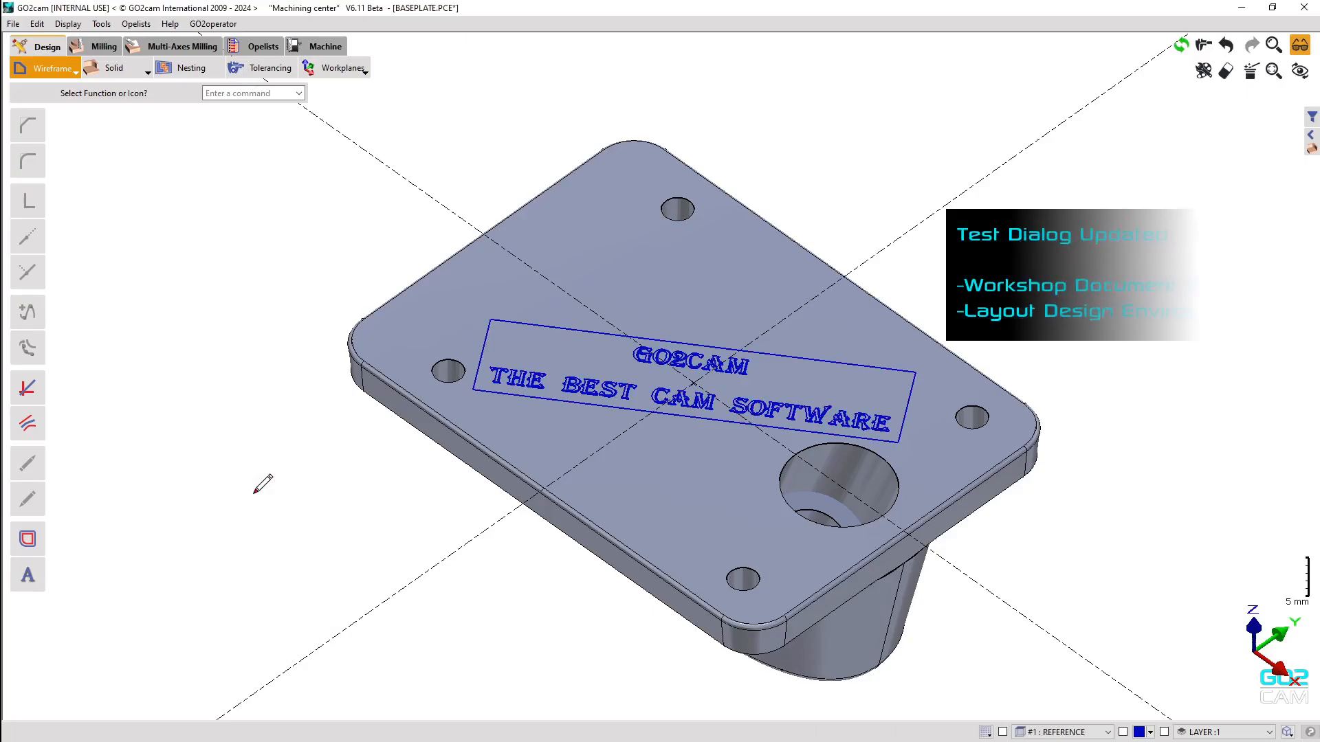